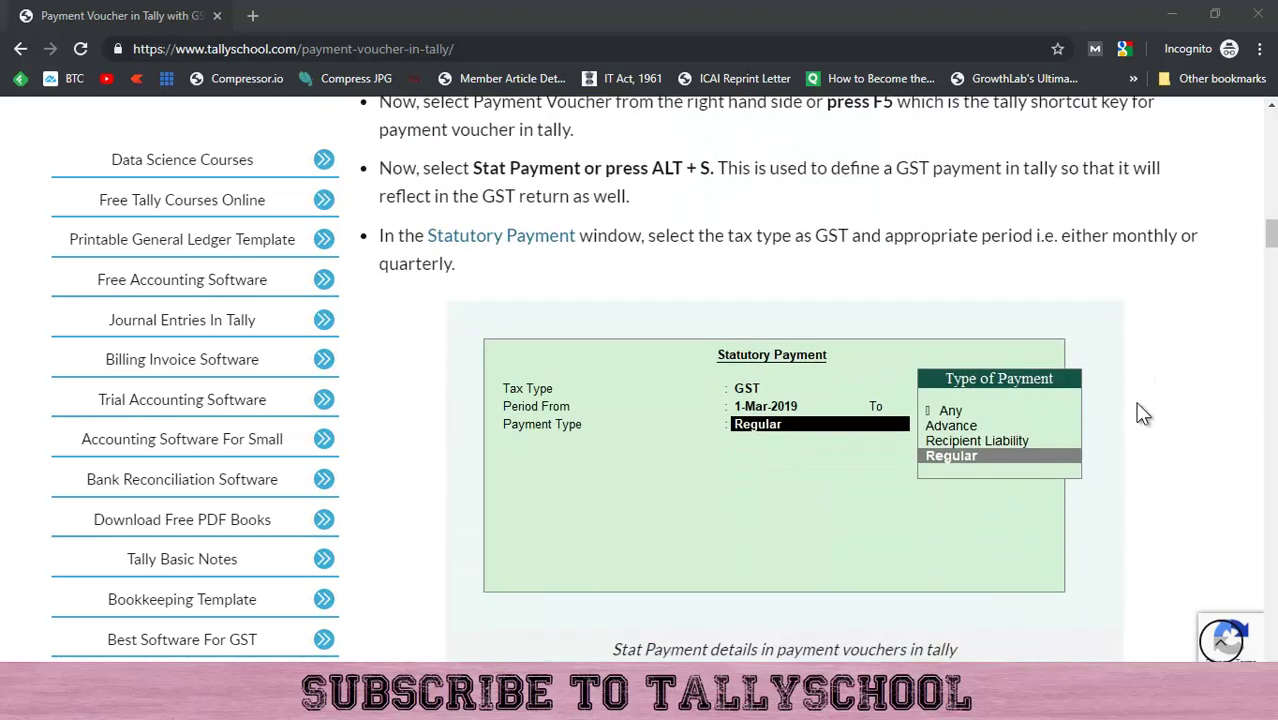
Switch to Tally and close the Basic Salary ledger report back to Gateway of Tally.
scroll(1205, 410, "up", 4)
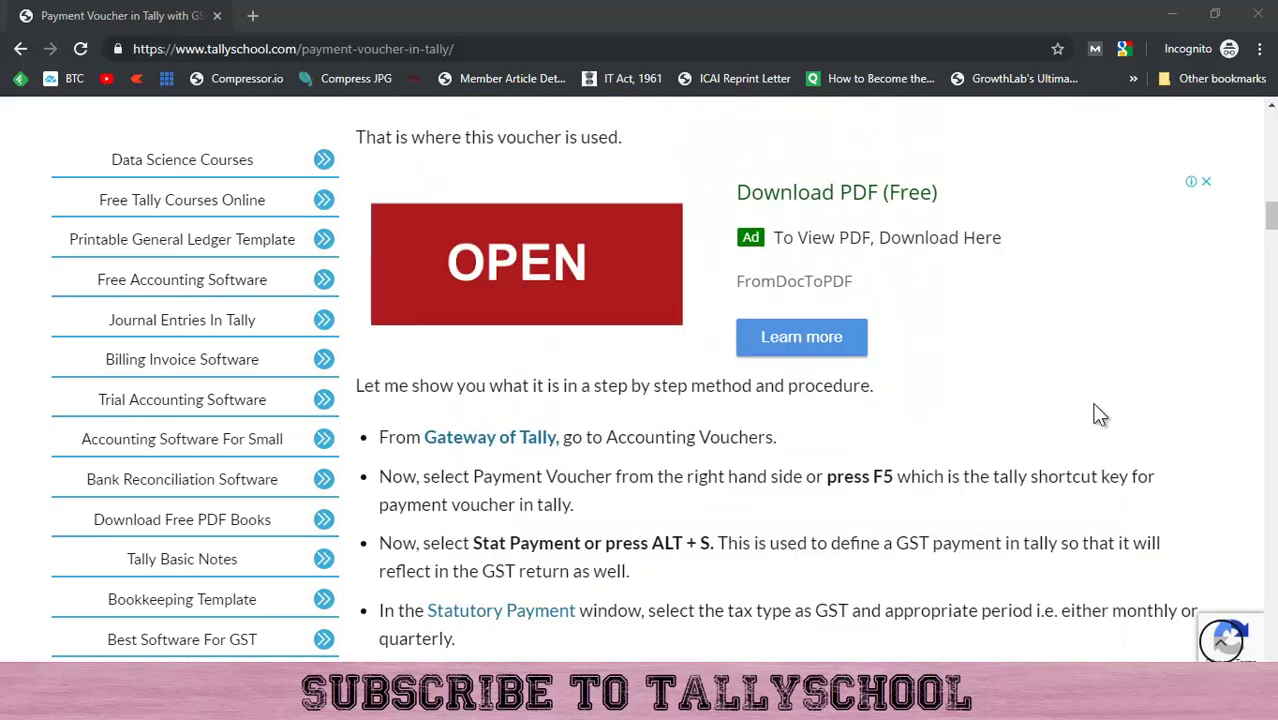
scroll(1097, 414, "up", 2)
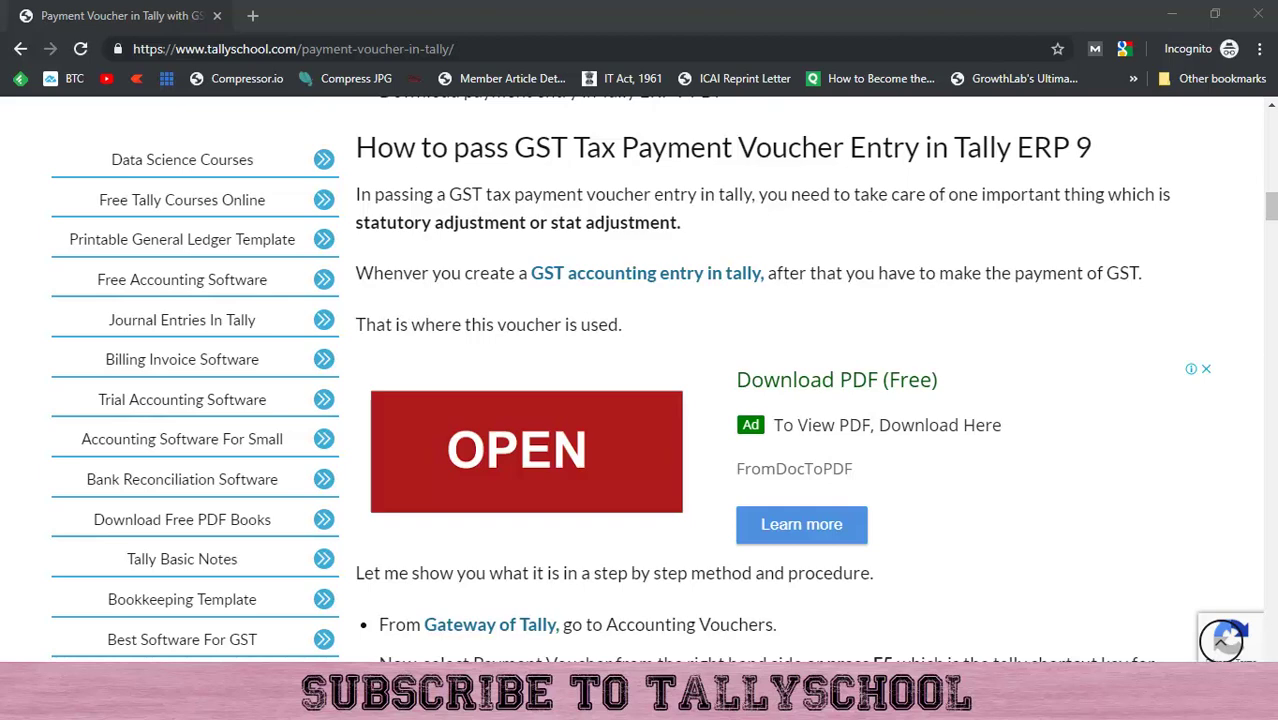
key("alt+Tab")
key("Escape")
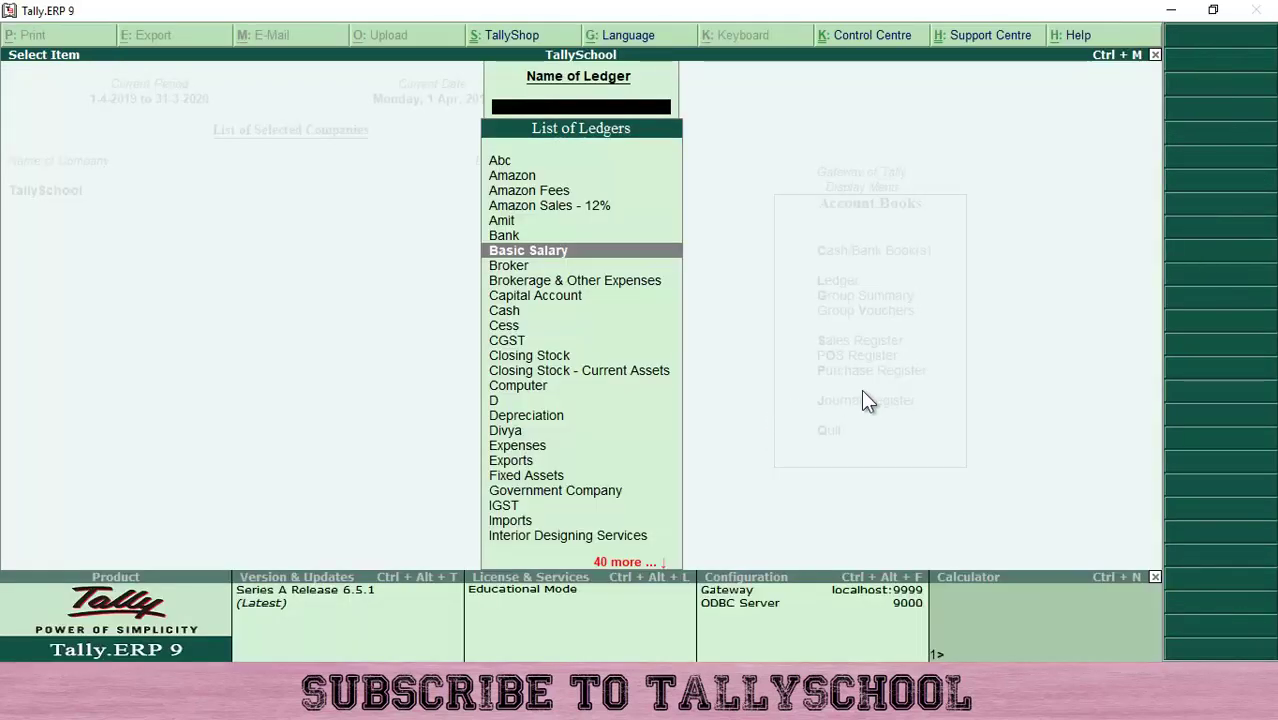
key("Escape")
key("Escape")
key("Escape")
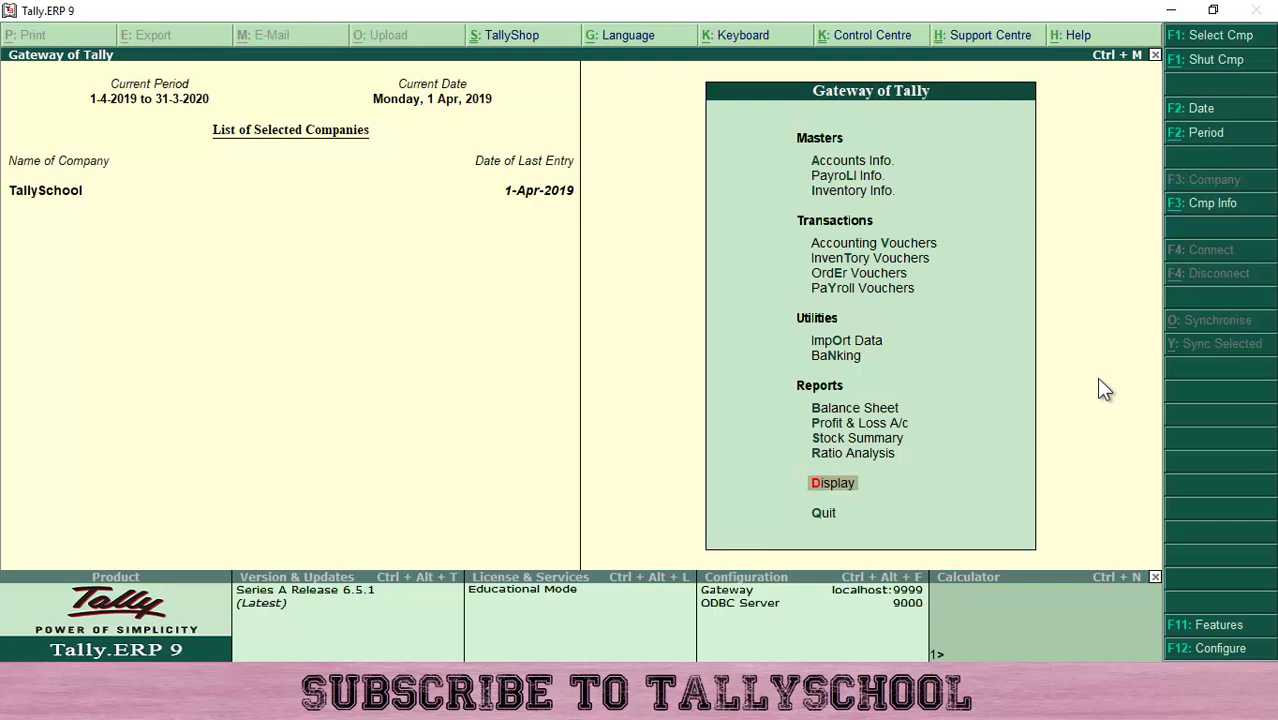
key("Up")
key("Up")
key("Up")
key("Up")
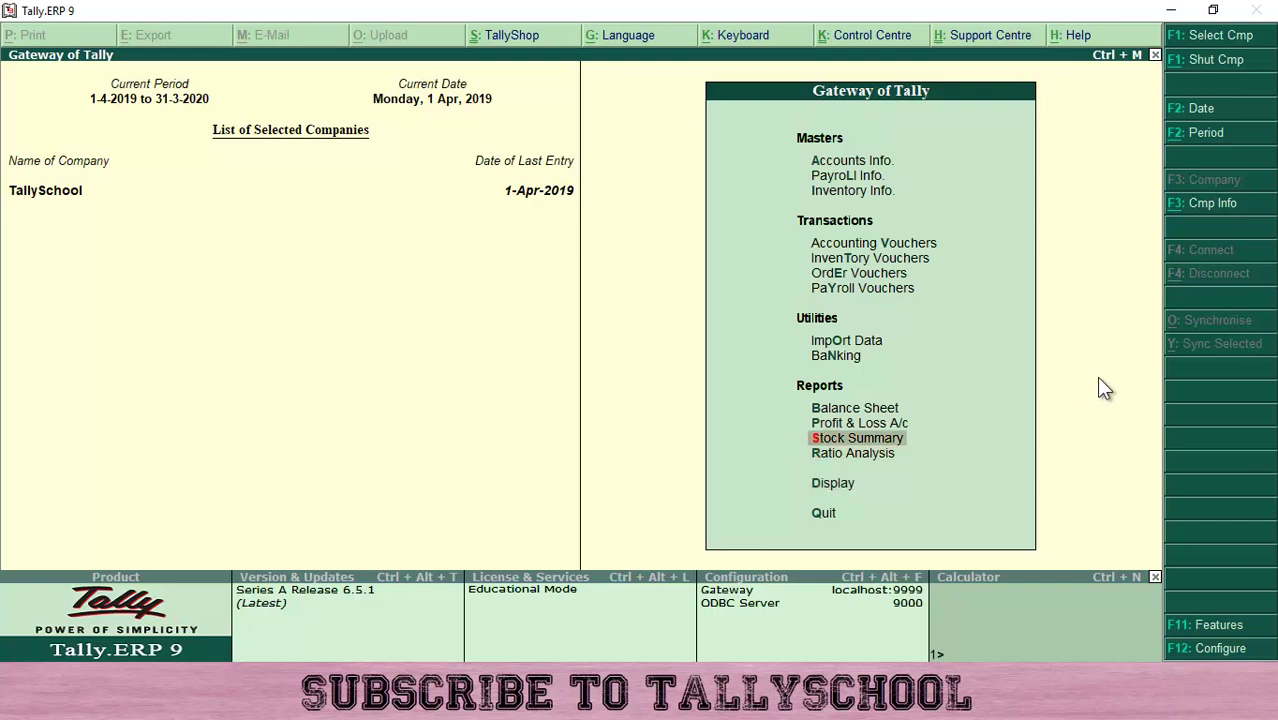
Open the Balance Sheet in detailed view and move to the Duties & Taxes row.
key("Return")
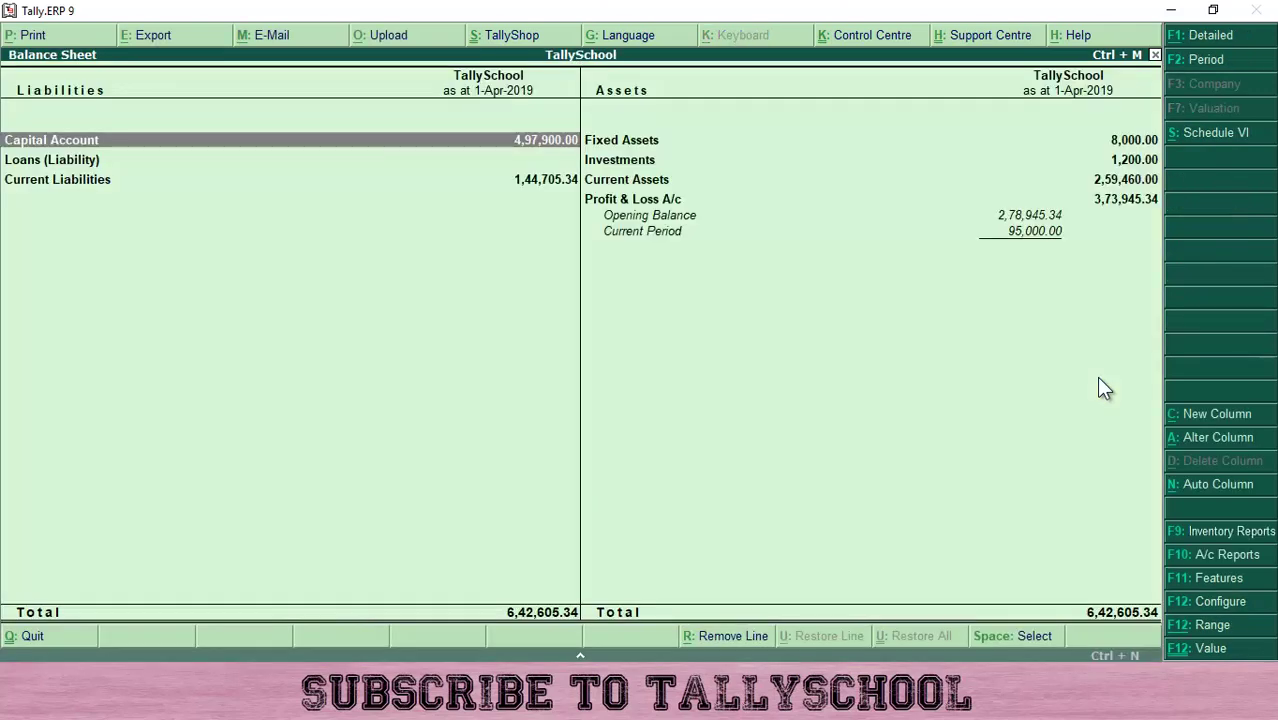
key("alt+F1")
key("Down")
key("Down")
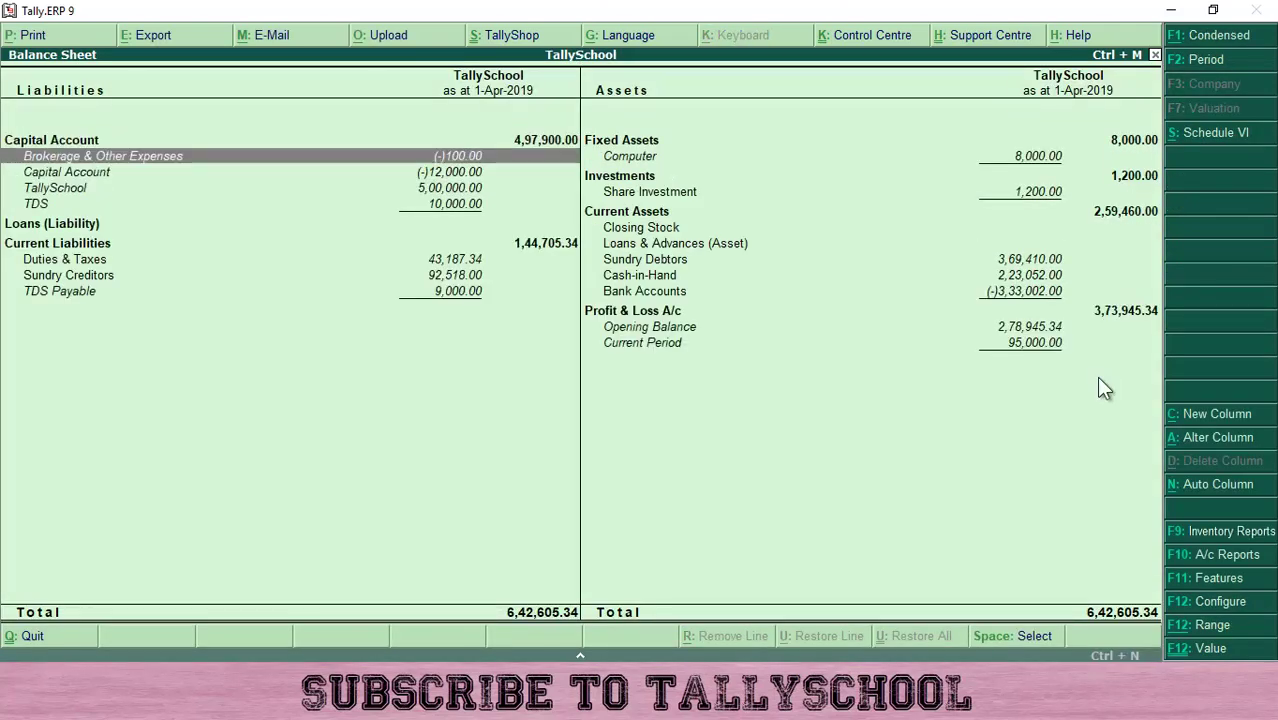
key("Down")
key("Down")
key("Down")
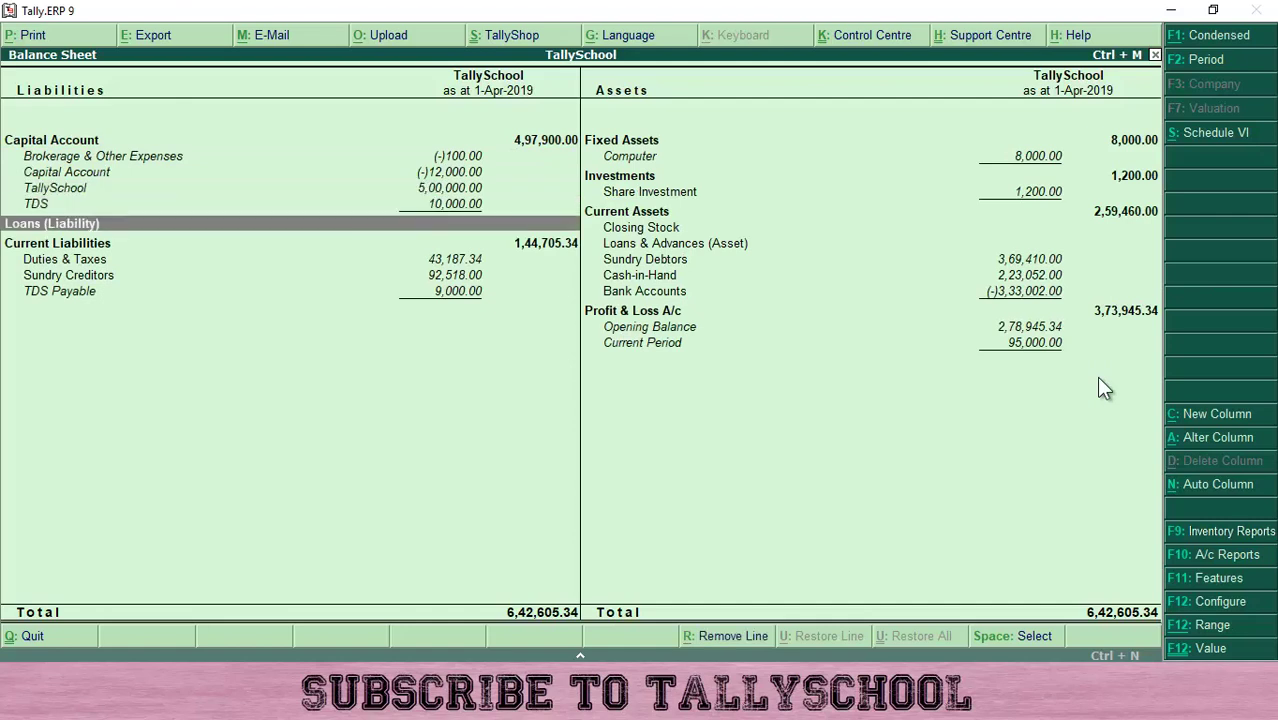
key("Down")
key("Down")
key("Down")
key("Up")
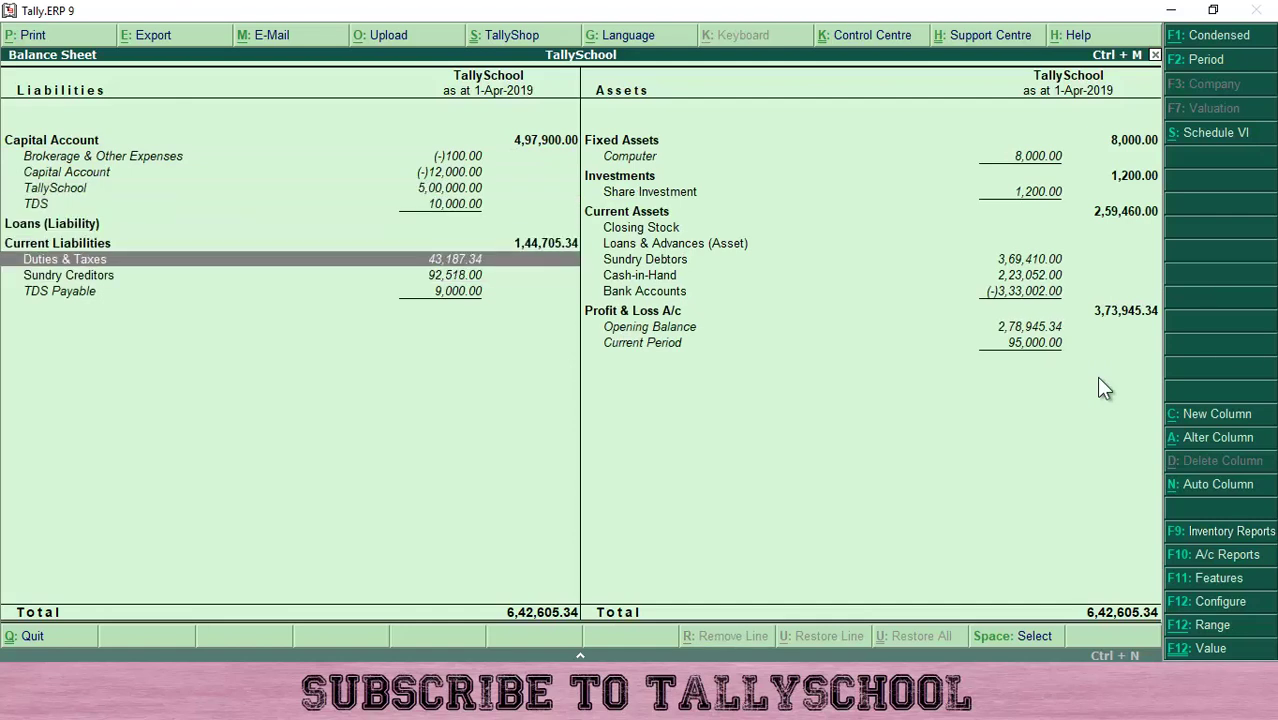
Drill into Duties & Taxes to review the CGST and SGST ledgers, then close the reports.
key("Return")
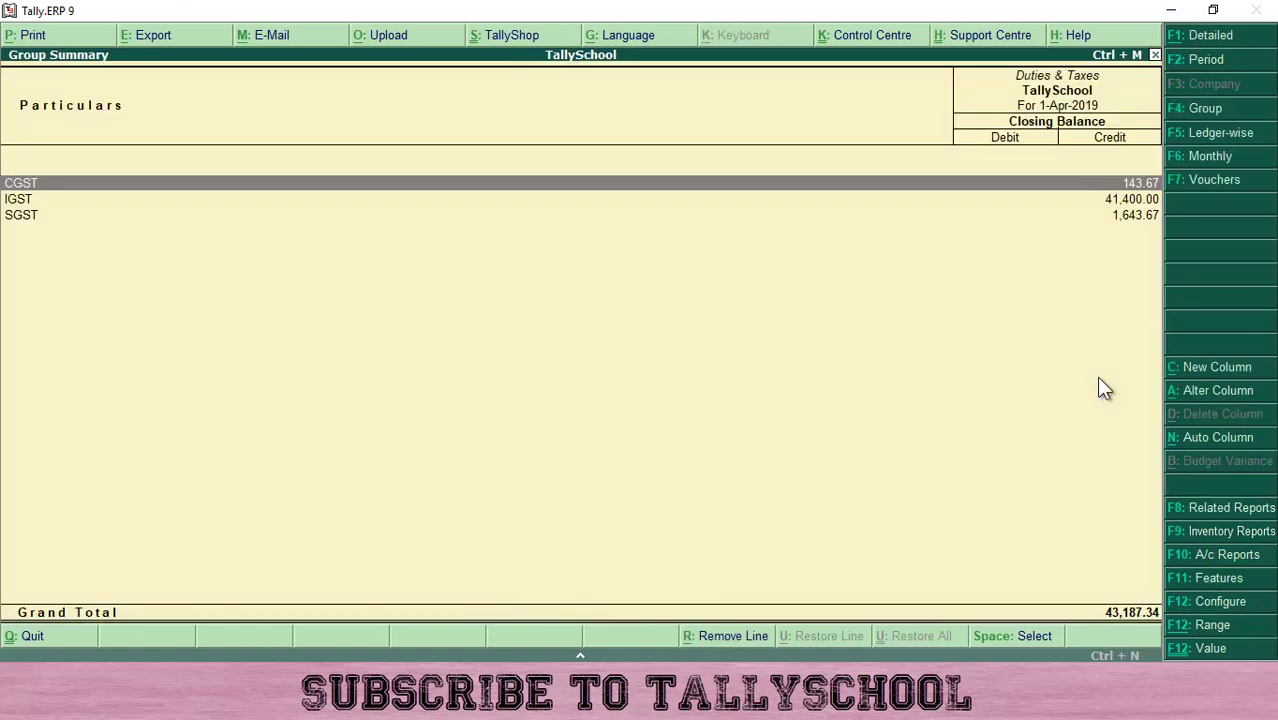
key("Down")
key("Down")
key("Up")
key("Up")
key("Down")
key("Down")
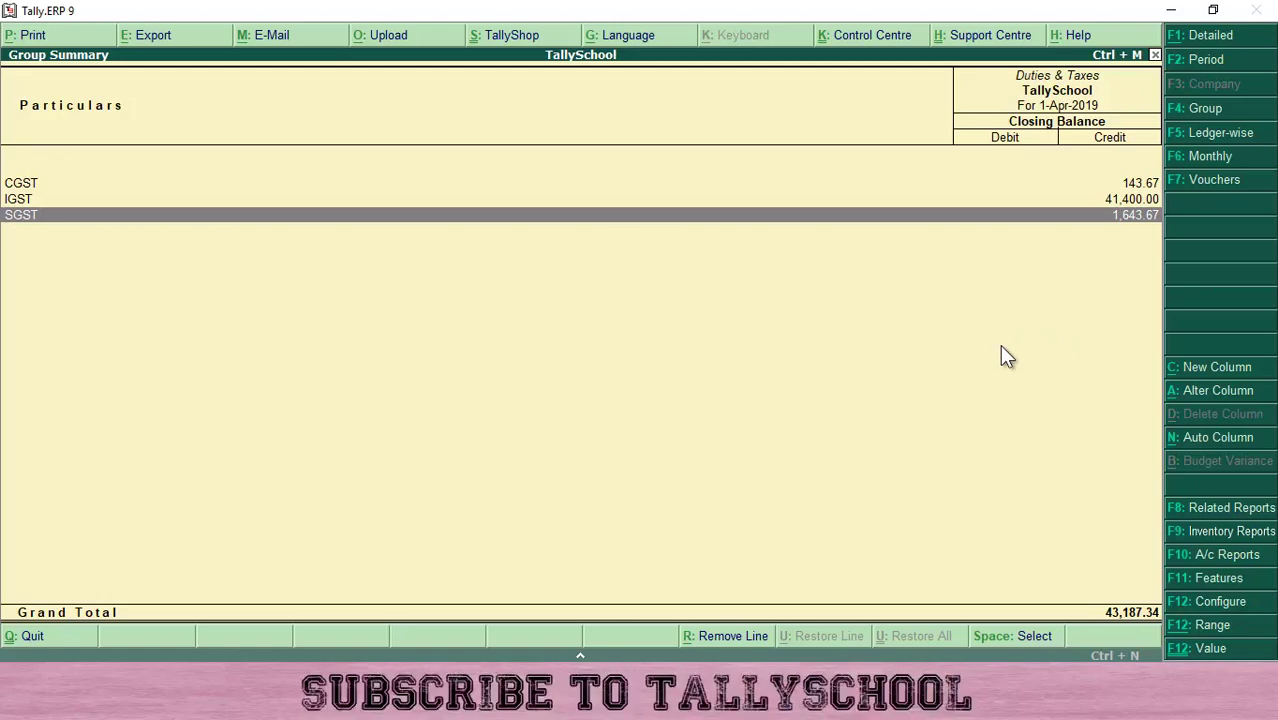
key("Escape")
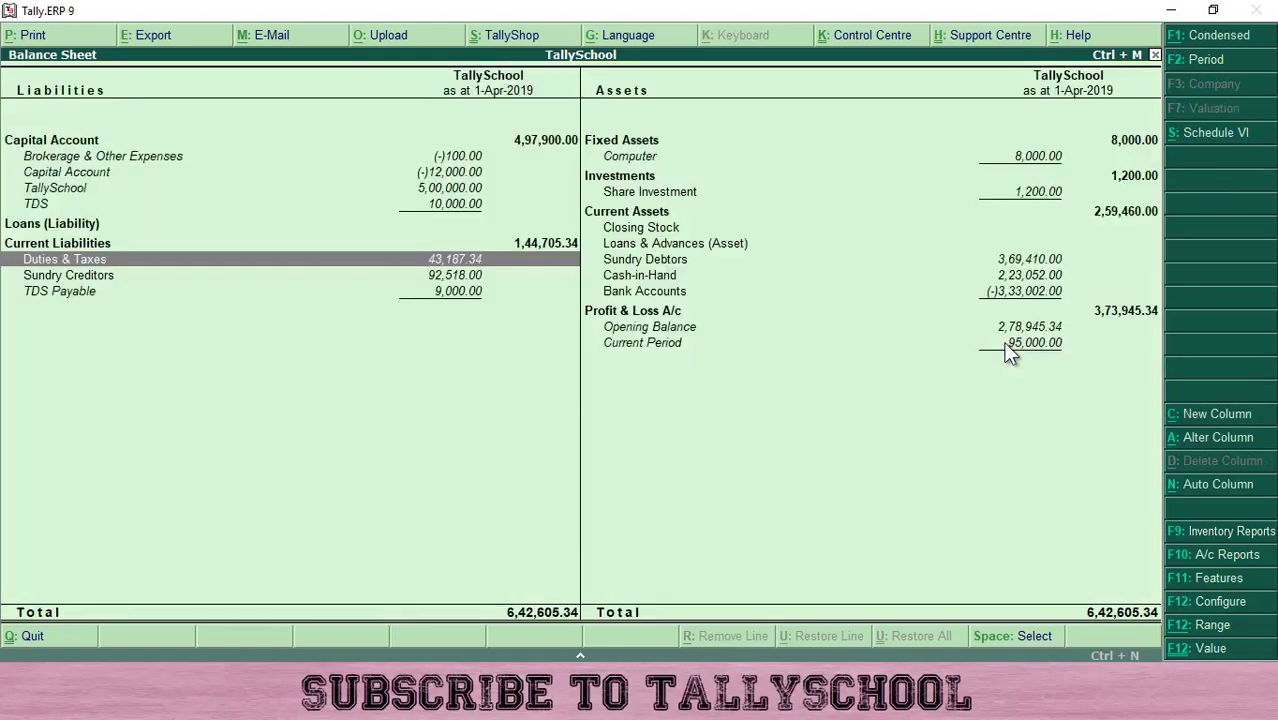
key("Escape")
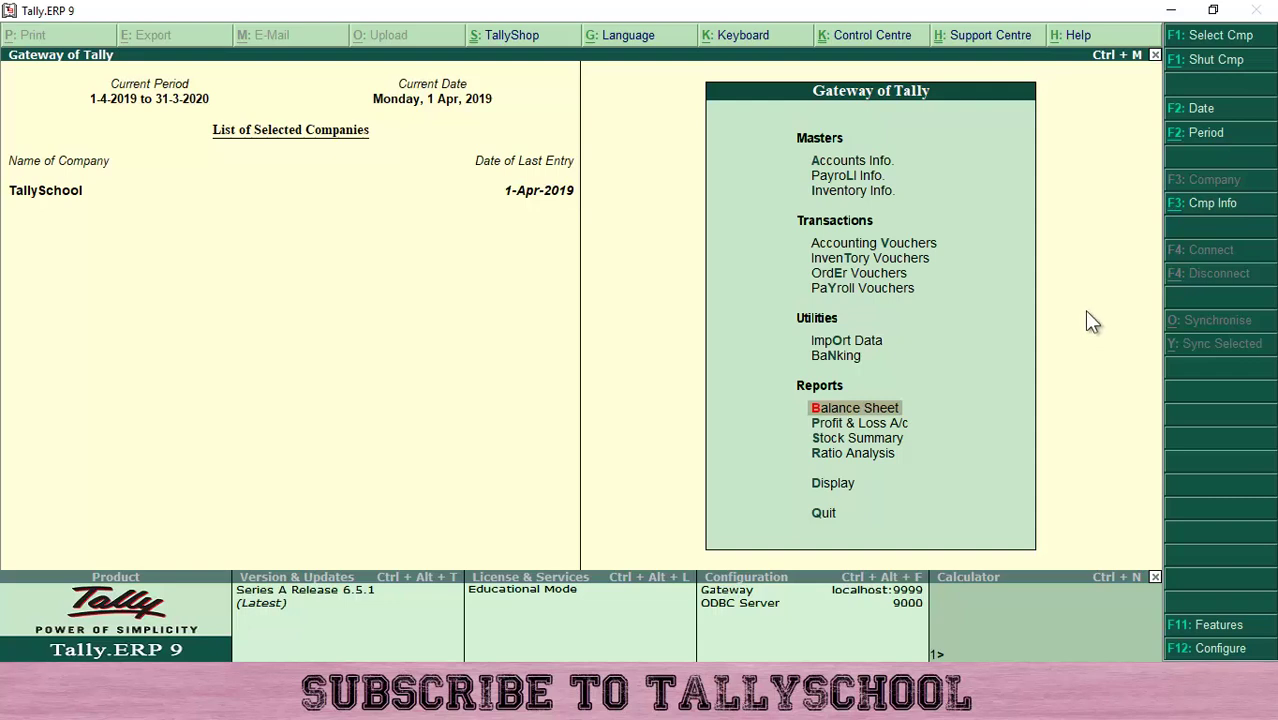
Start Payment voucher No. 7 dated 1-Apr-2019 as a statutory payment.
left_click(874, 246)
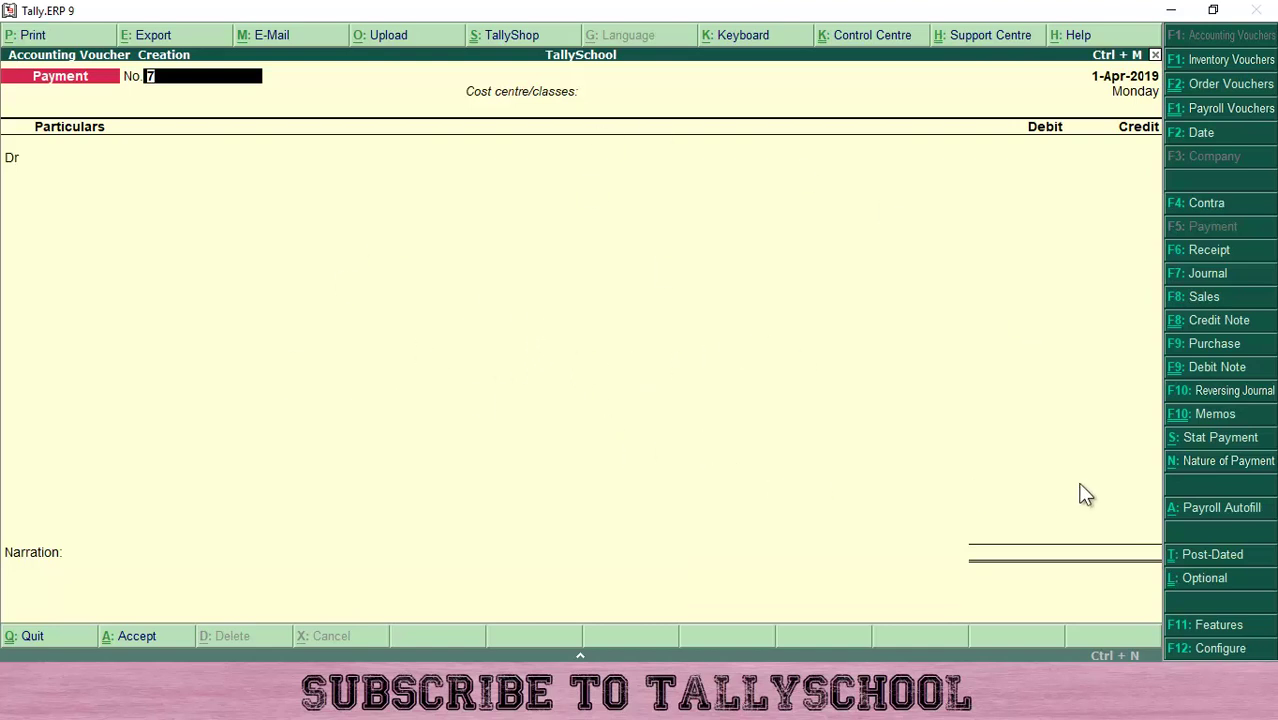
left_click(1207, 439)
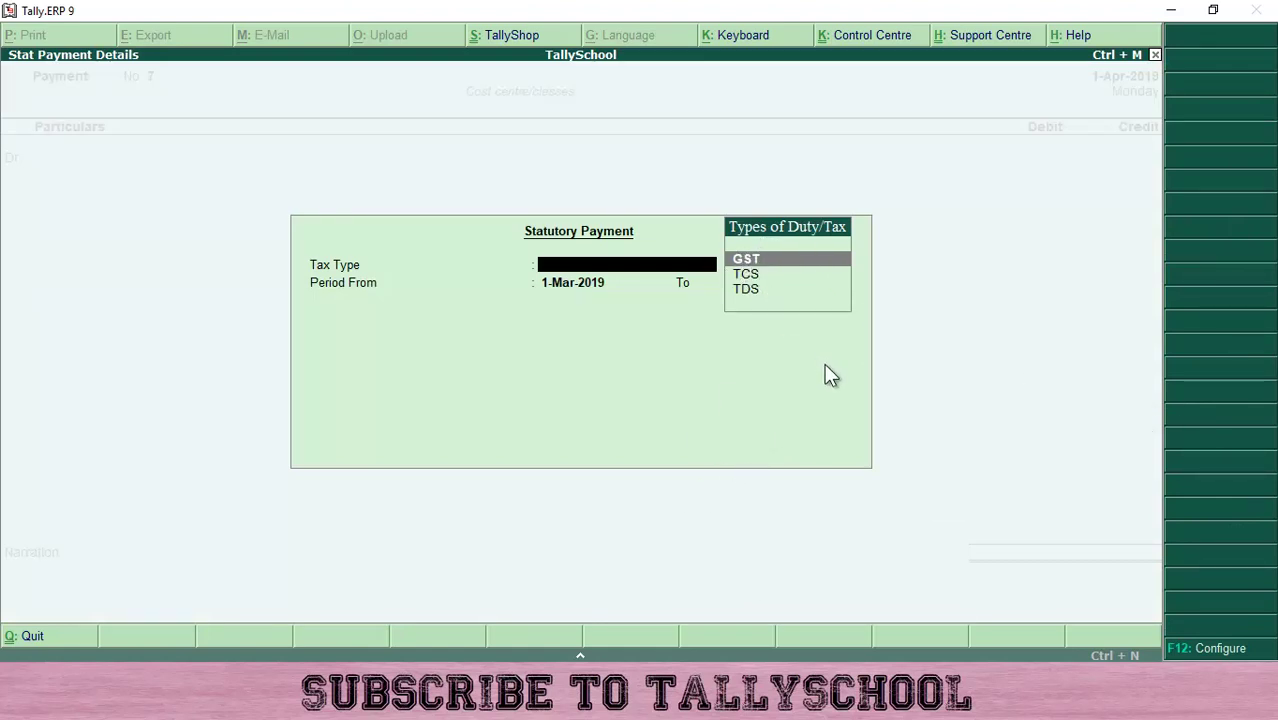
Set the statutory payment to GST, type Regular, for 1-Mar-2019 to 31-Mar-2019.
key("Return")
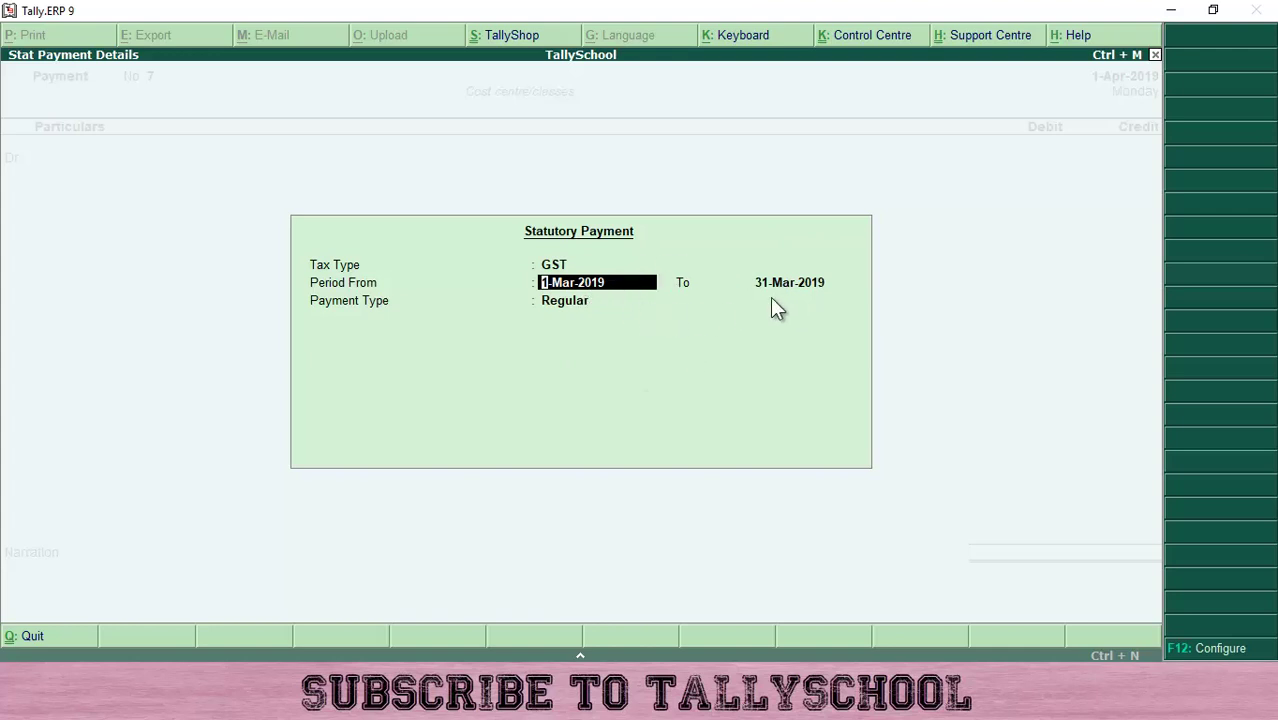
key("Return")
key("Return")
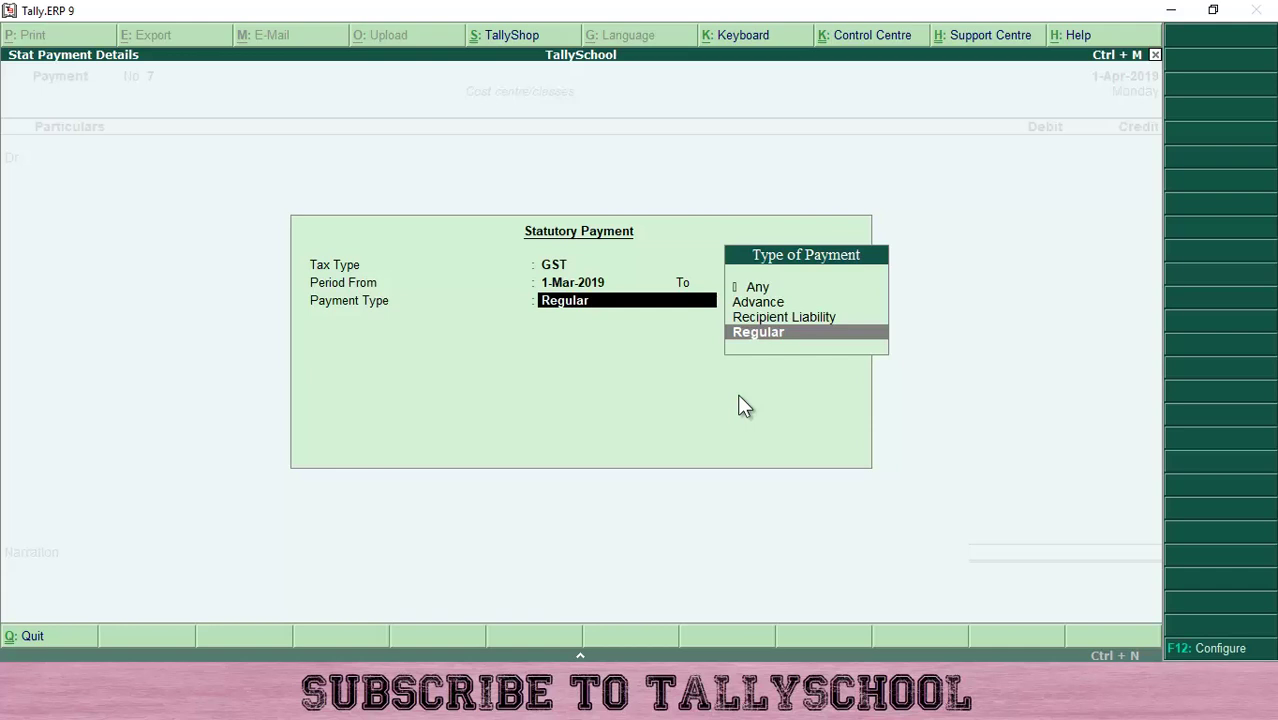
key("Return")
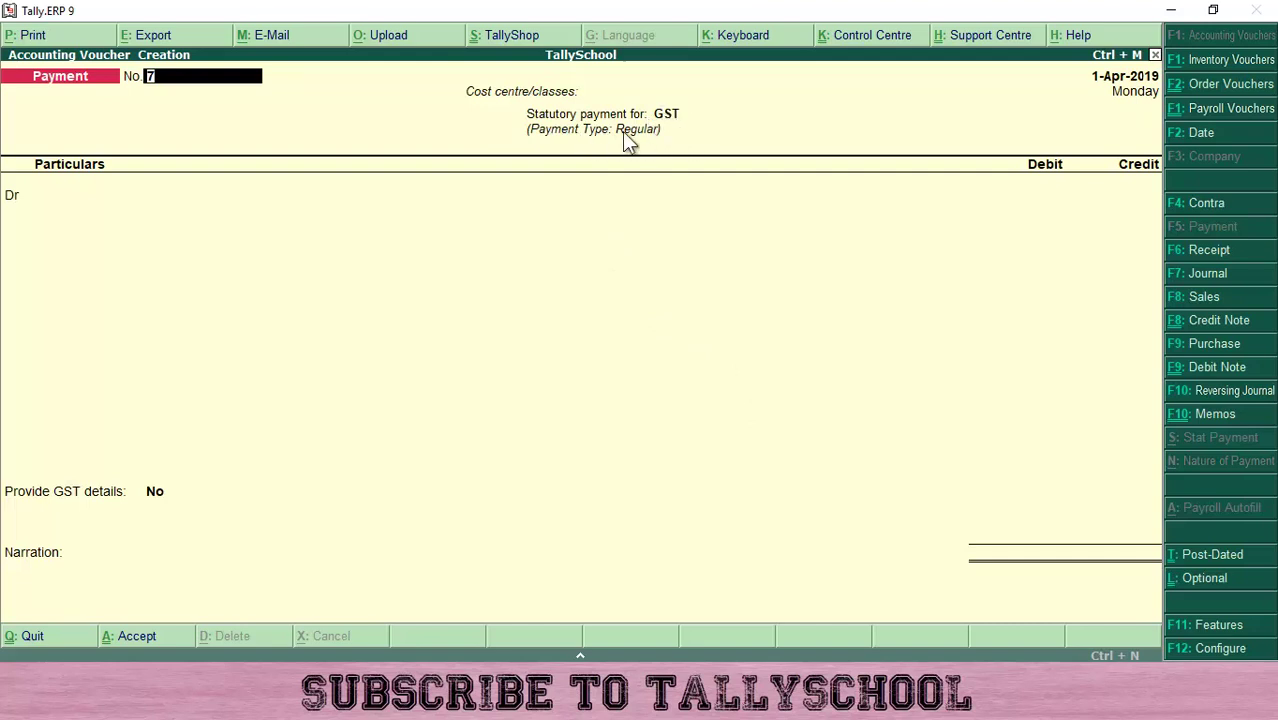
Debit CGST on the new payment voucher, then quit it without saving.
key("Return")
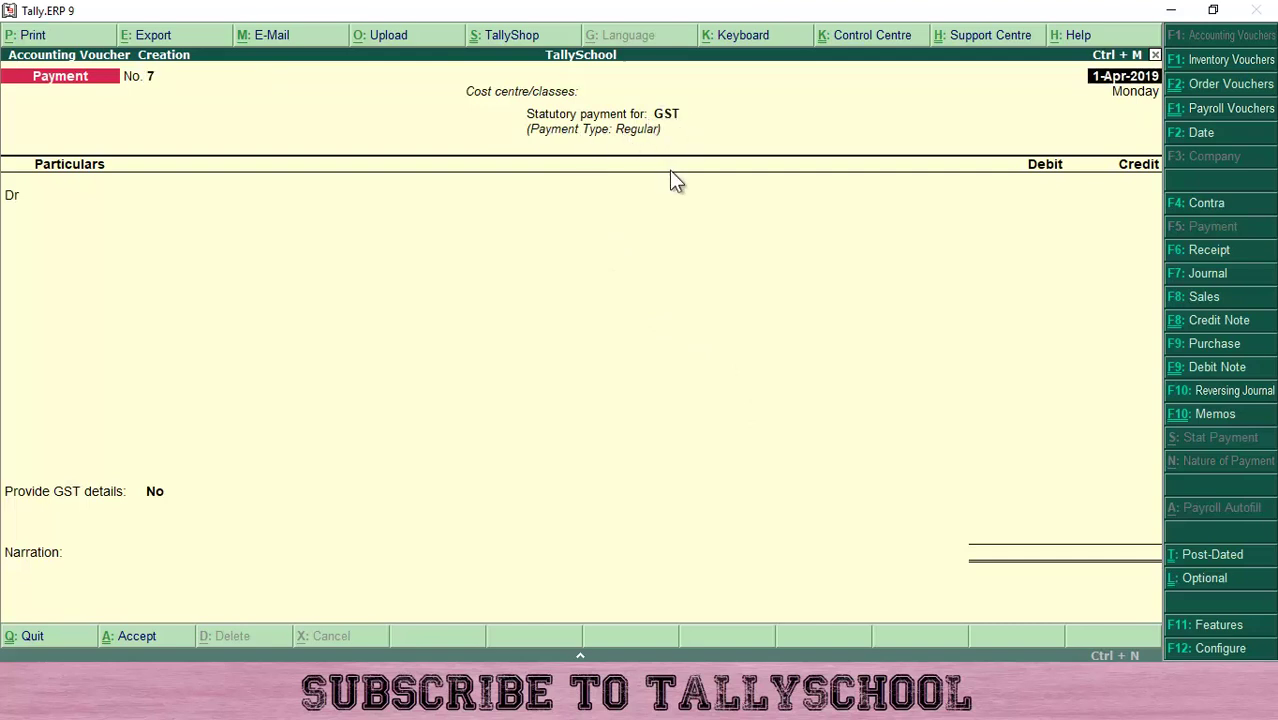
key("Return")
key("Return")
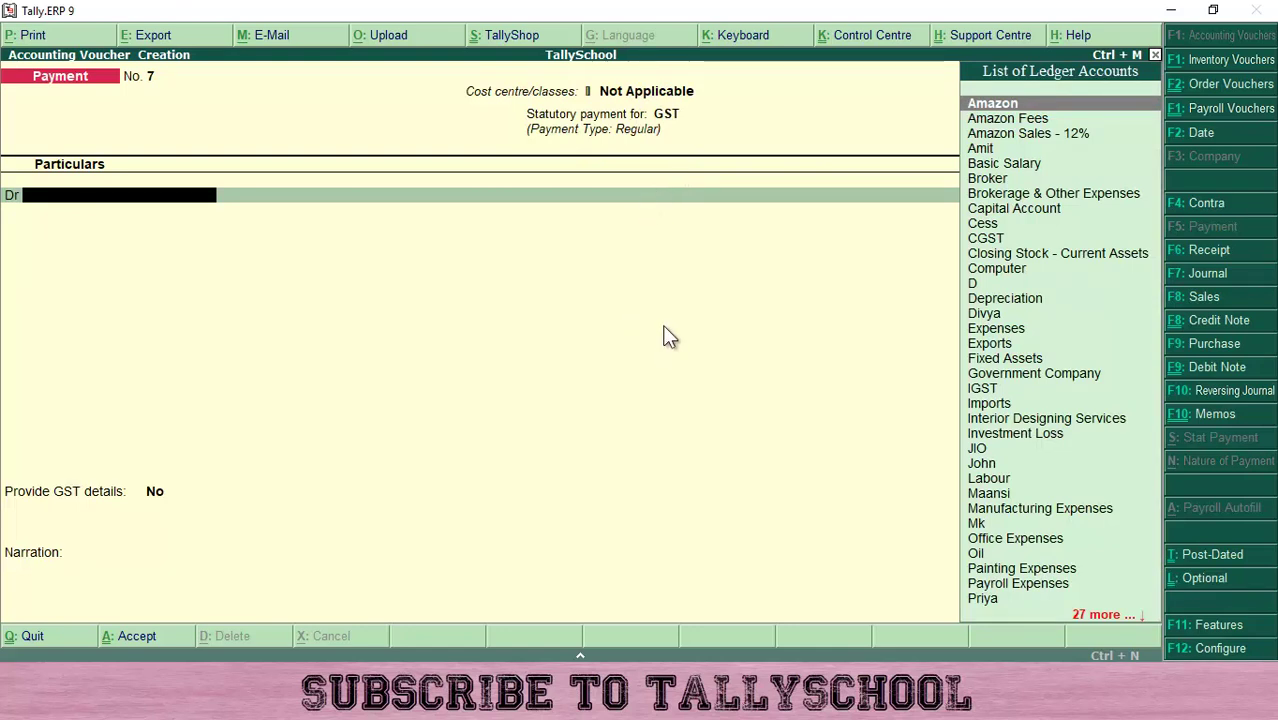
type("Cg")
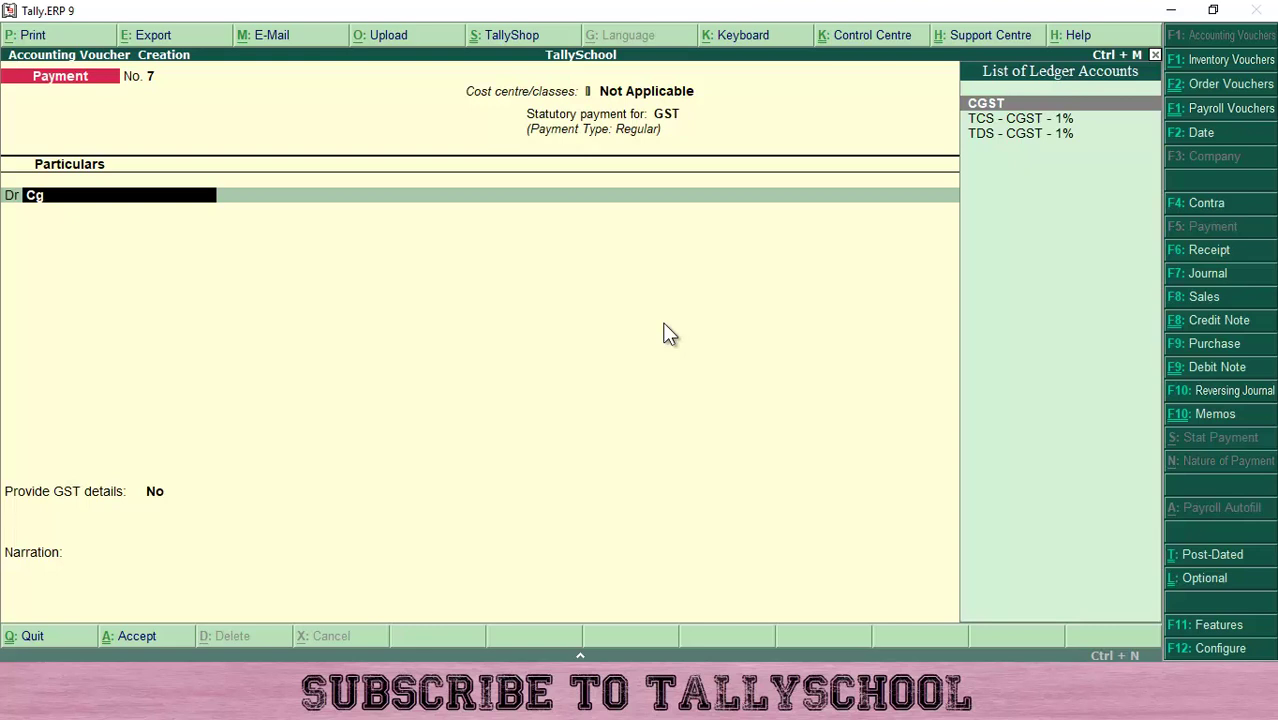
key("Return")
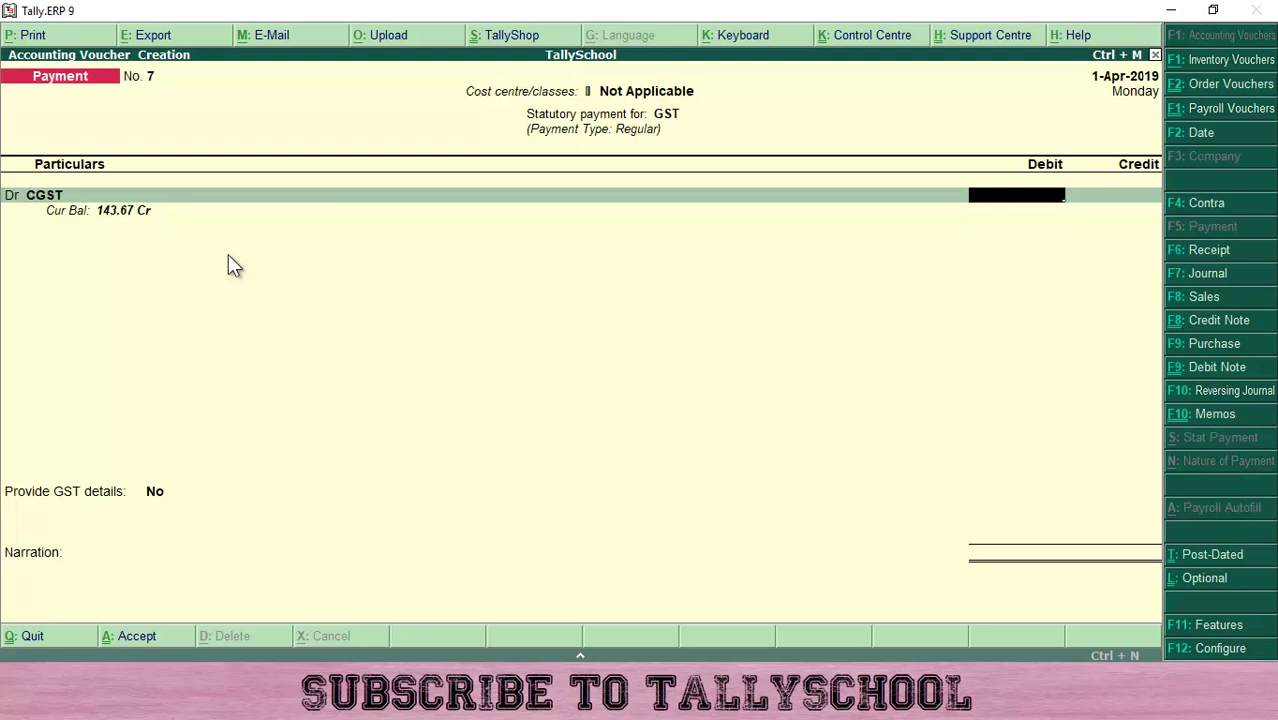
key("Escape")
Confirm discarding the voucher and open the CGST ledger vouchers report.
key("y")
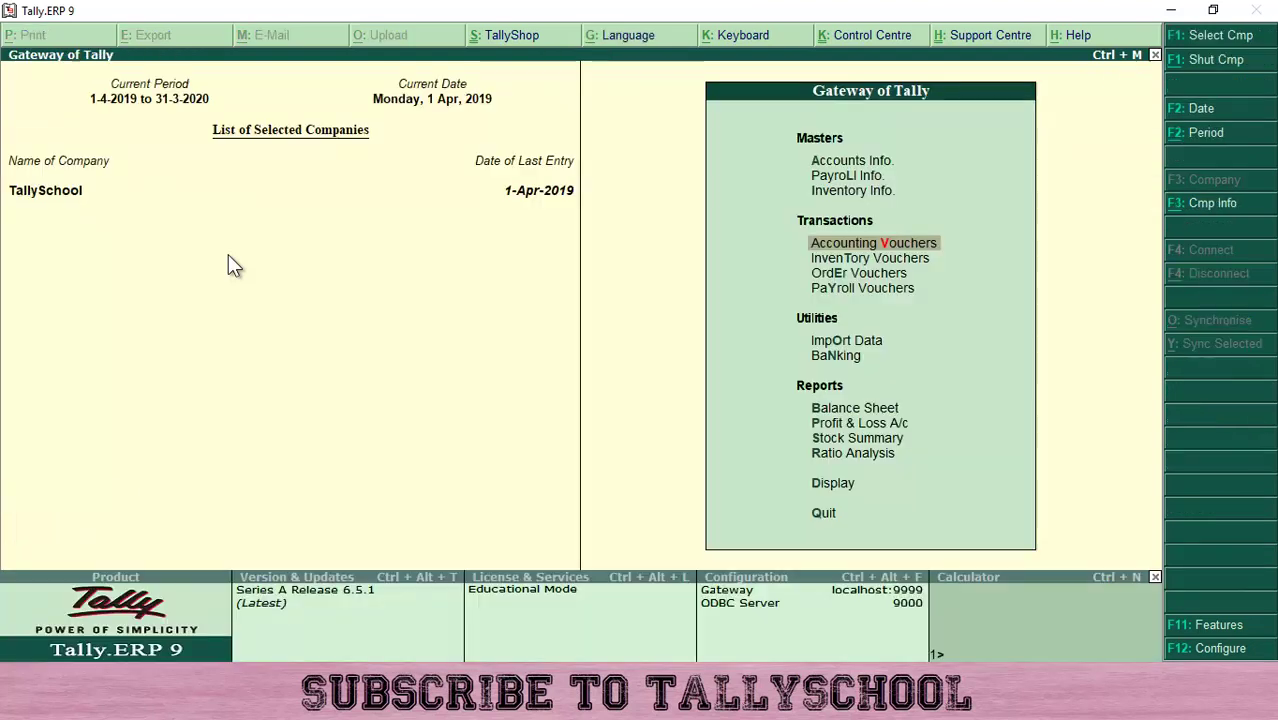
key("d")
key("a")
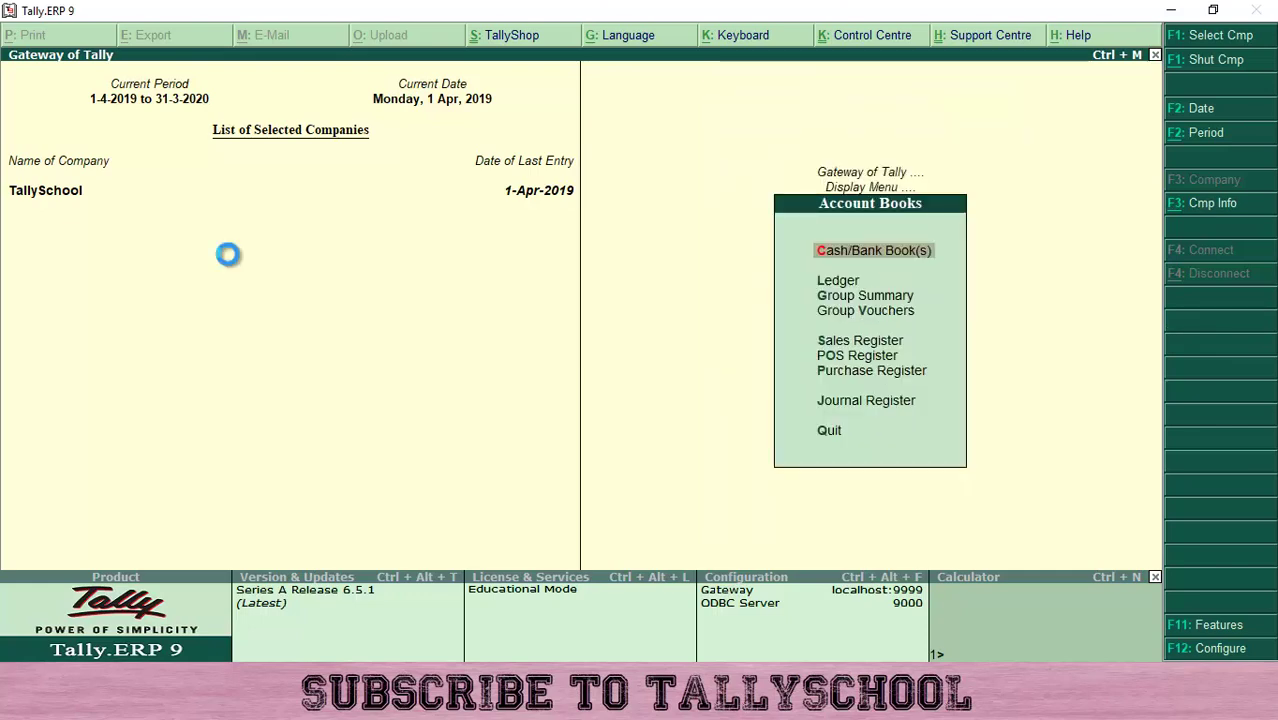
type("lcg")
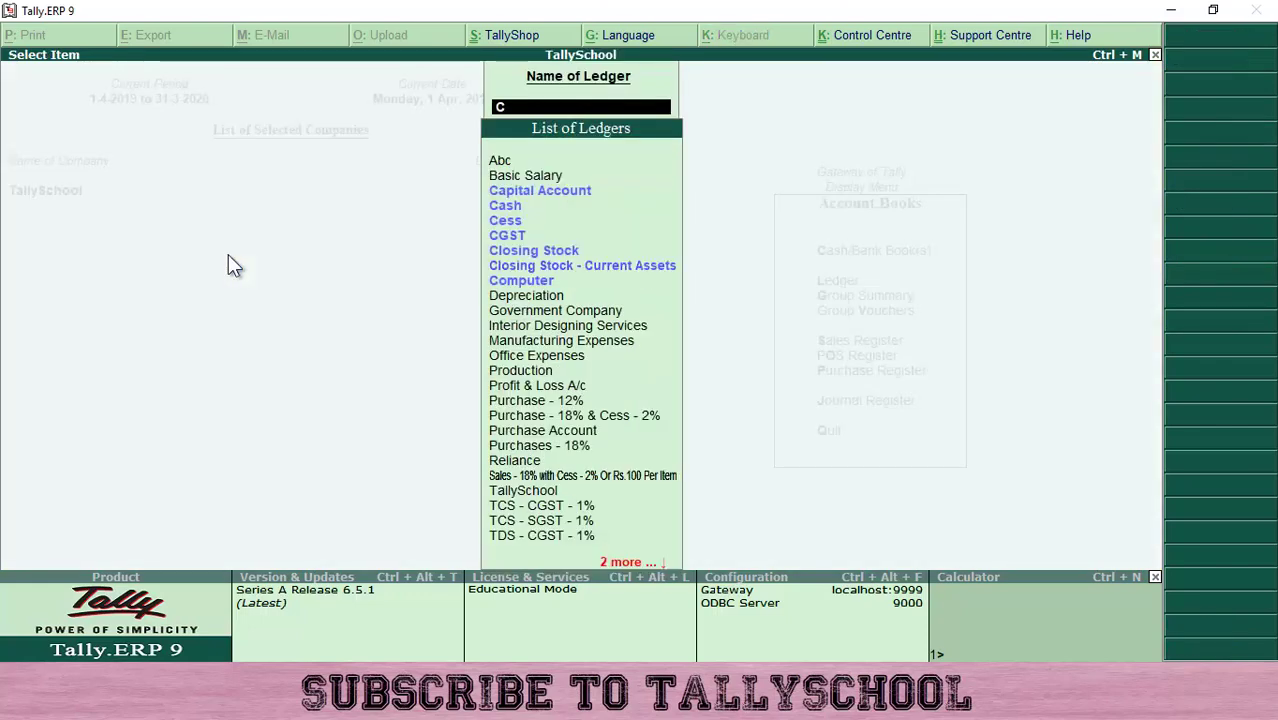
key("Return")
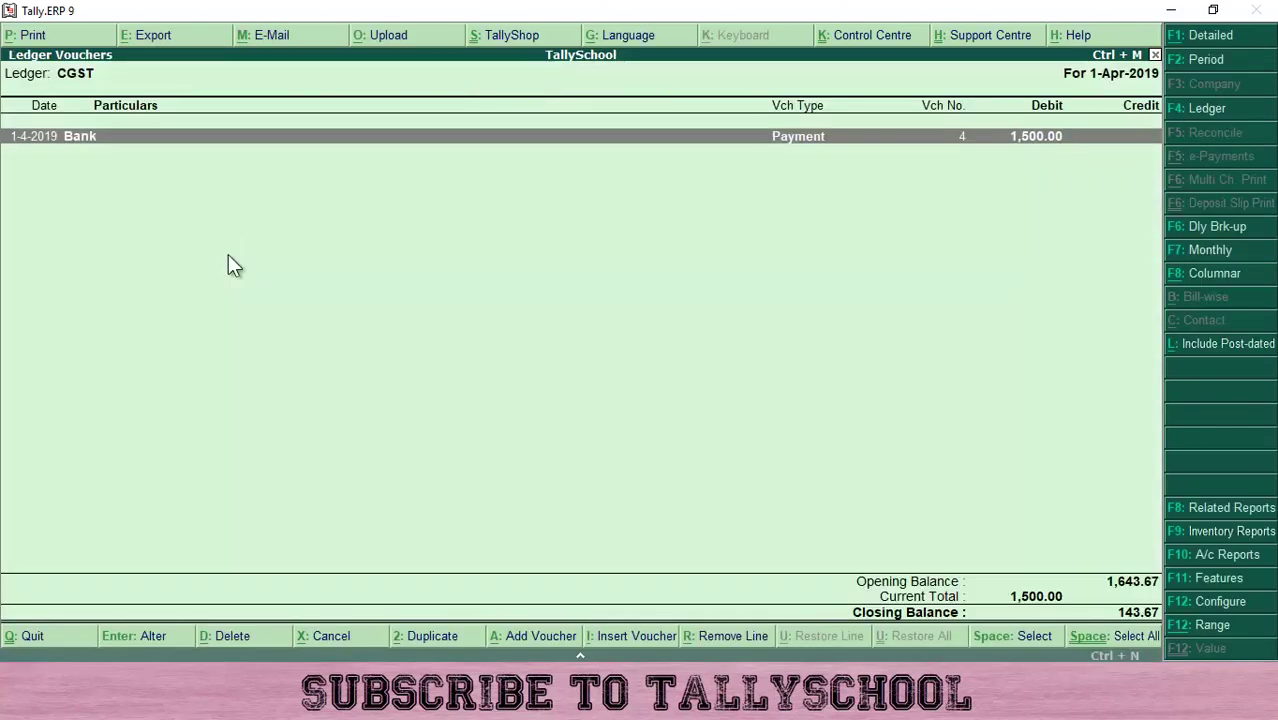
Open payment voucher No. 4 for alteration, reconfirming CGST and Bank at 1,500.00 and state Gujarat.
key("Return")
key("Return")
key("Return")
key("Return")
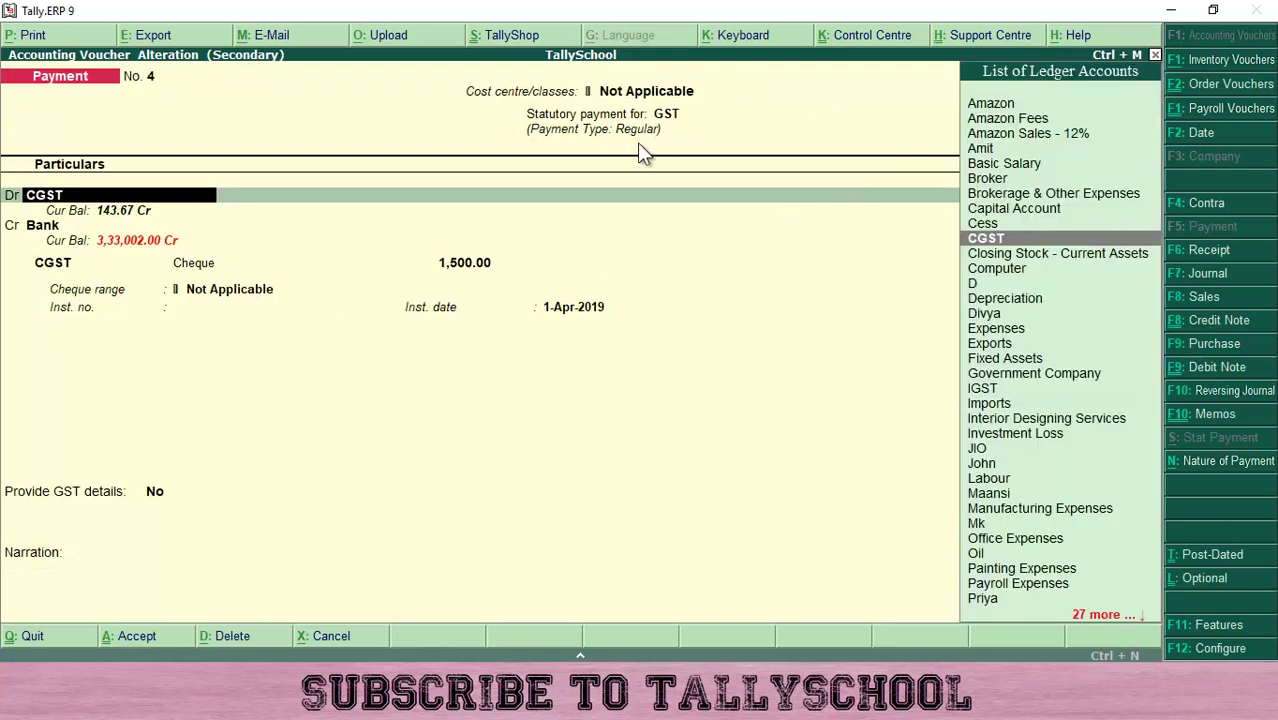
key("Return")
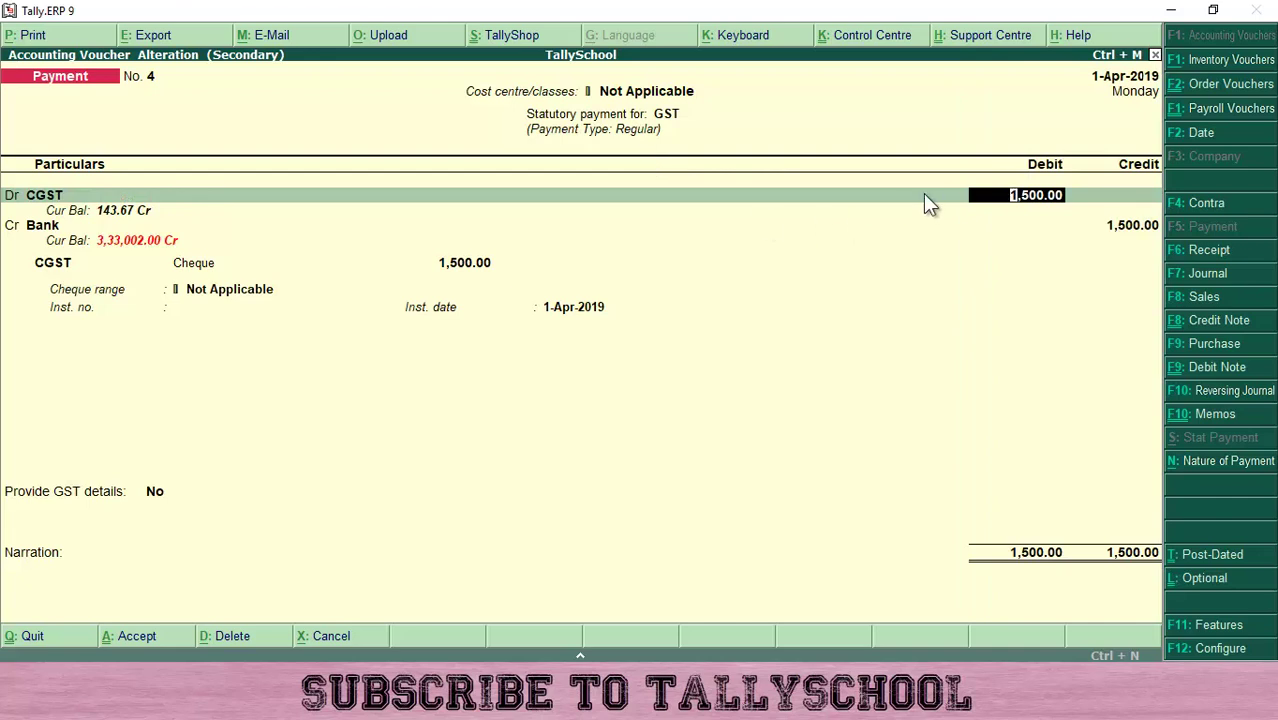
key("Return")
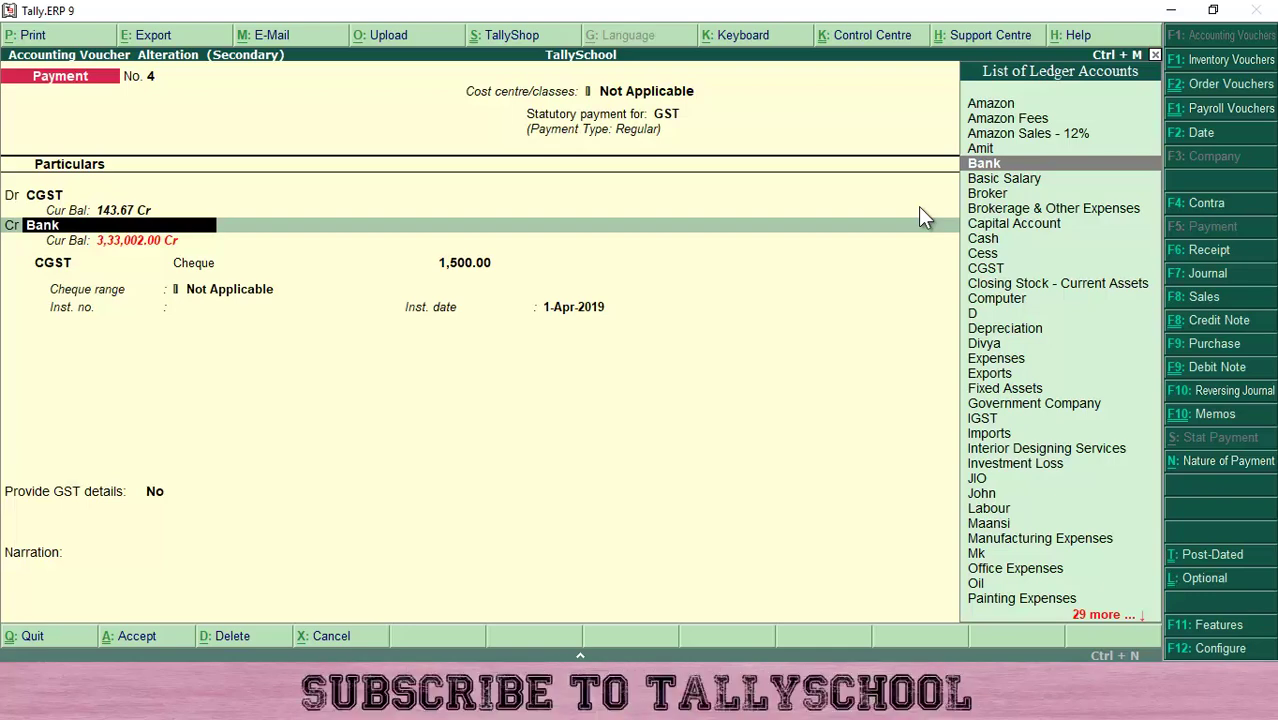
key("Return")
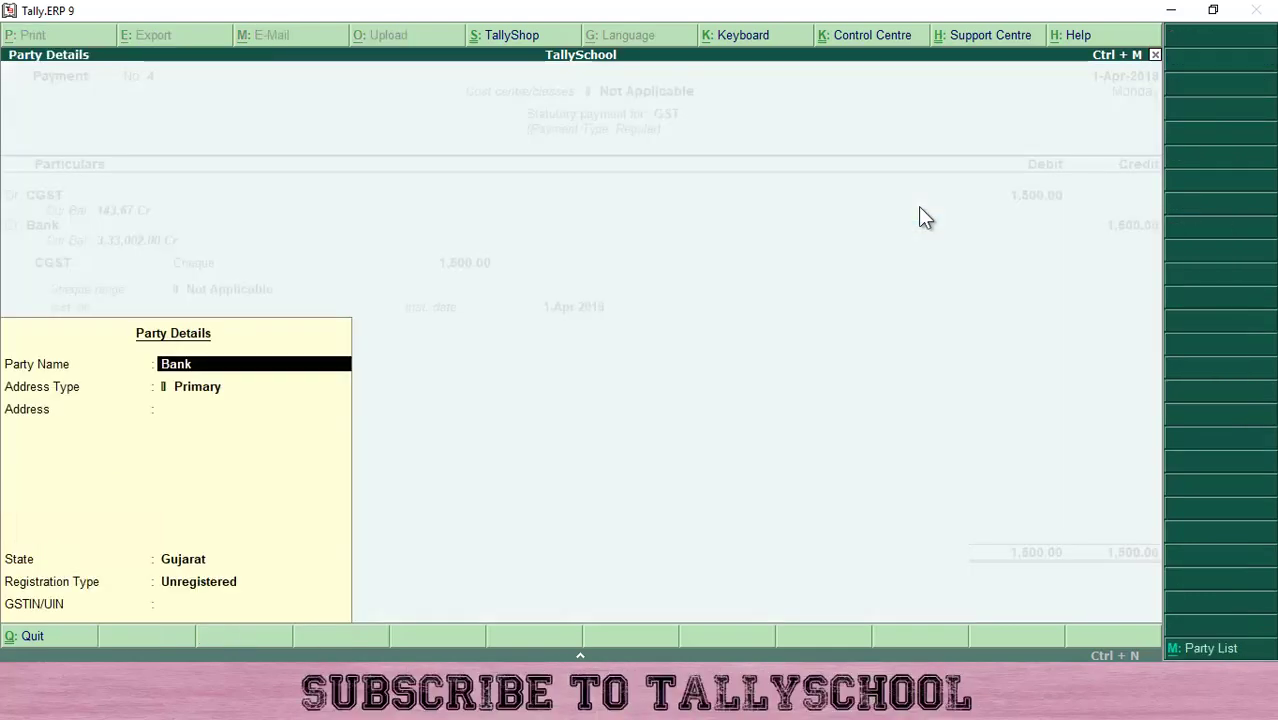
key("Return")
key("Return")
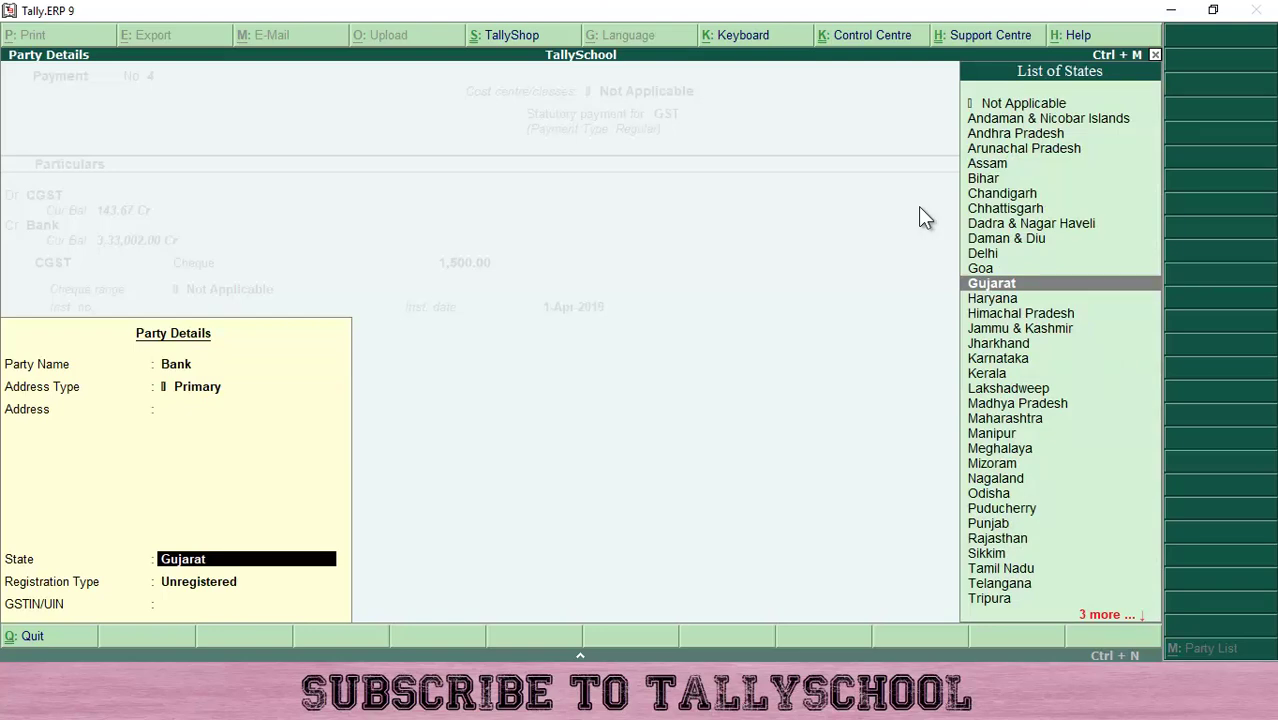
key("Return")
key("Return")
key("Return")
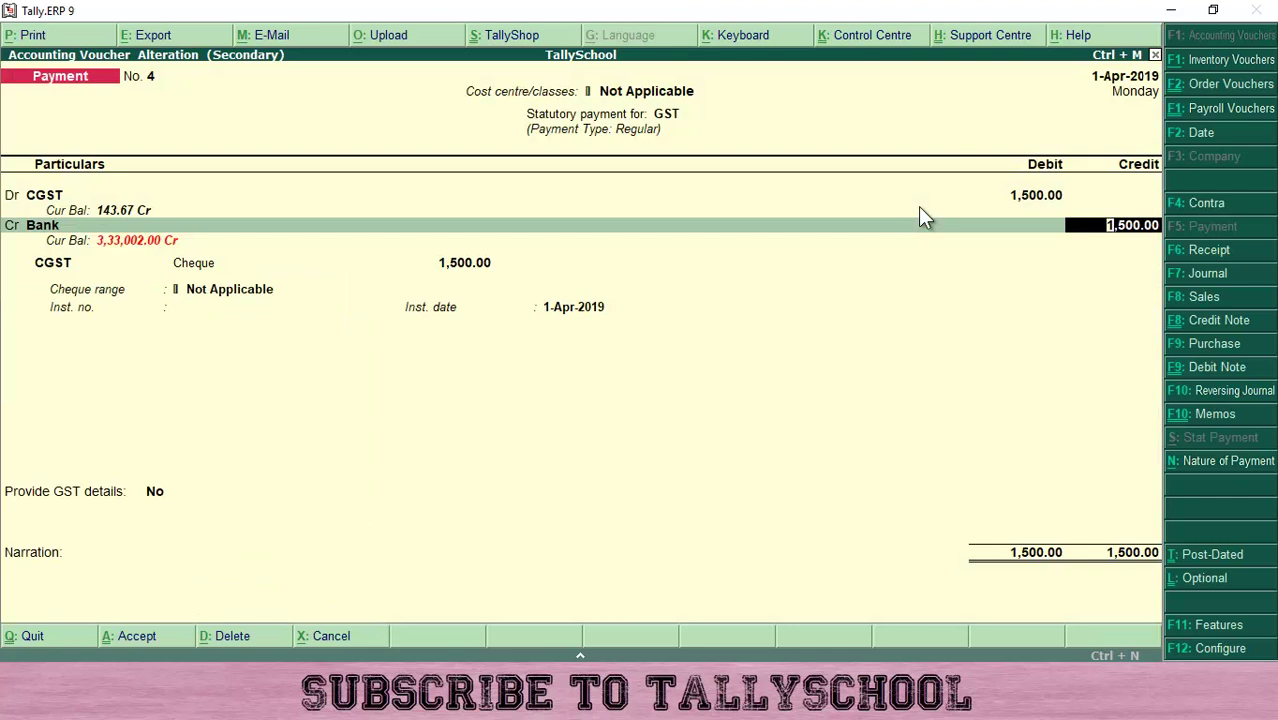
key("Return")
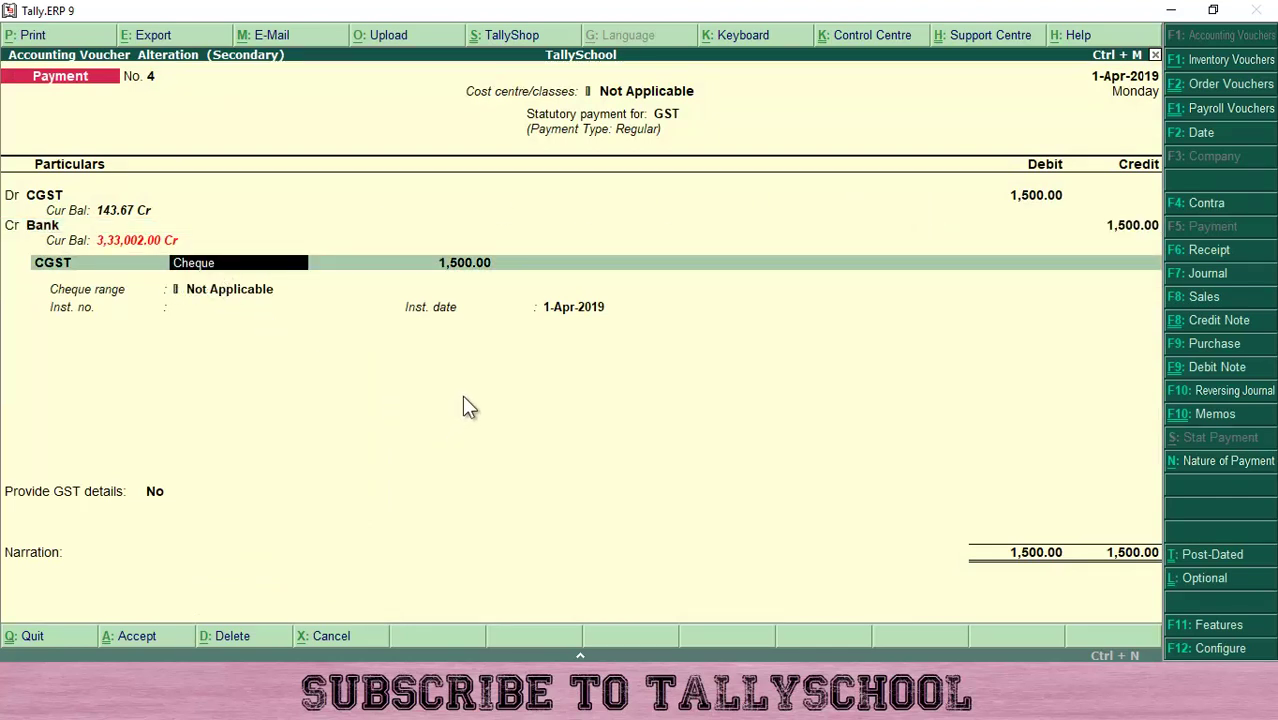
Try e-Fund Transfer, then set the bank allocation's transaction type to Others.
type("e")
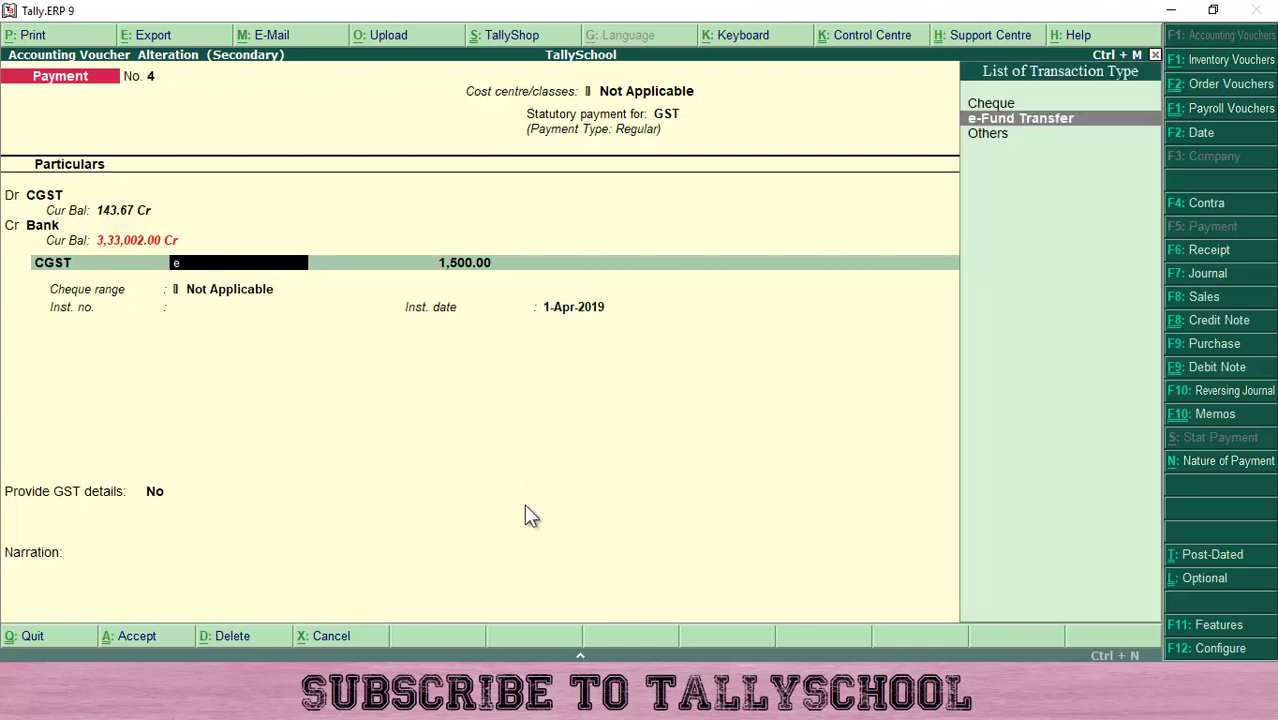
left_click(975, 128)
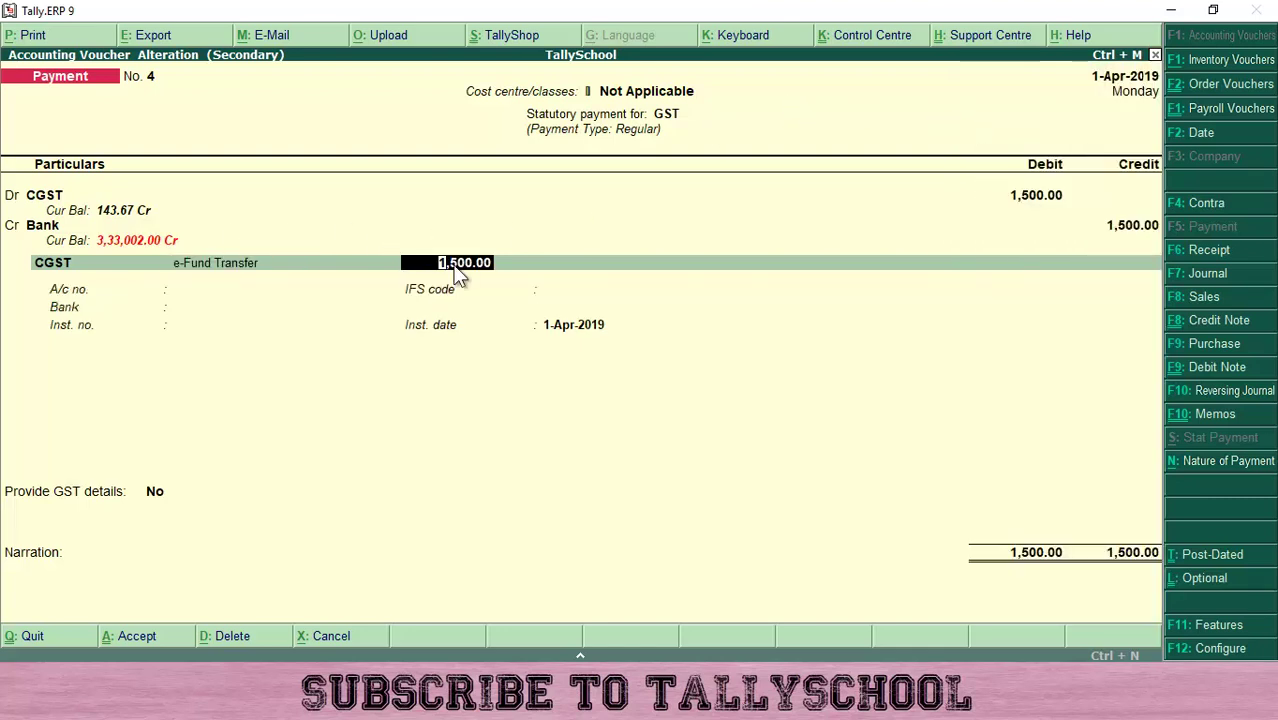
key("BackSpace")
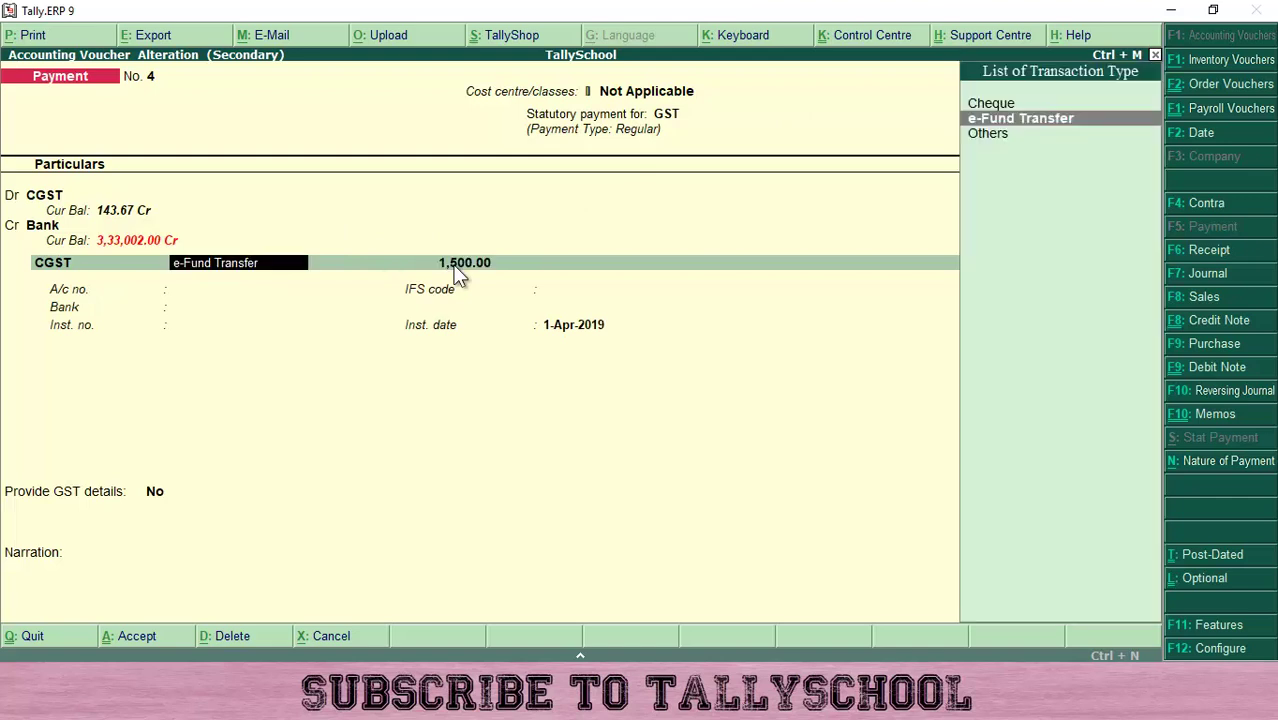
key("Down")
key("Return")
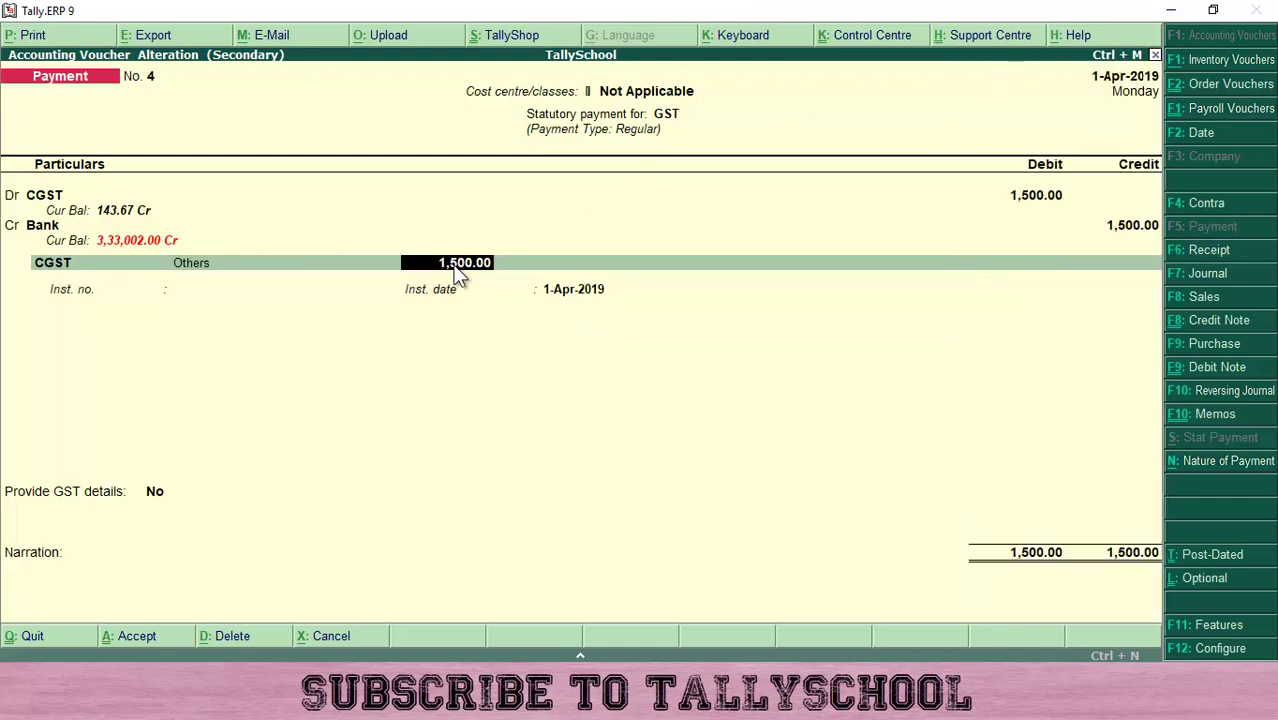
key("Return")
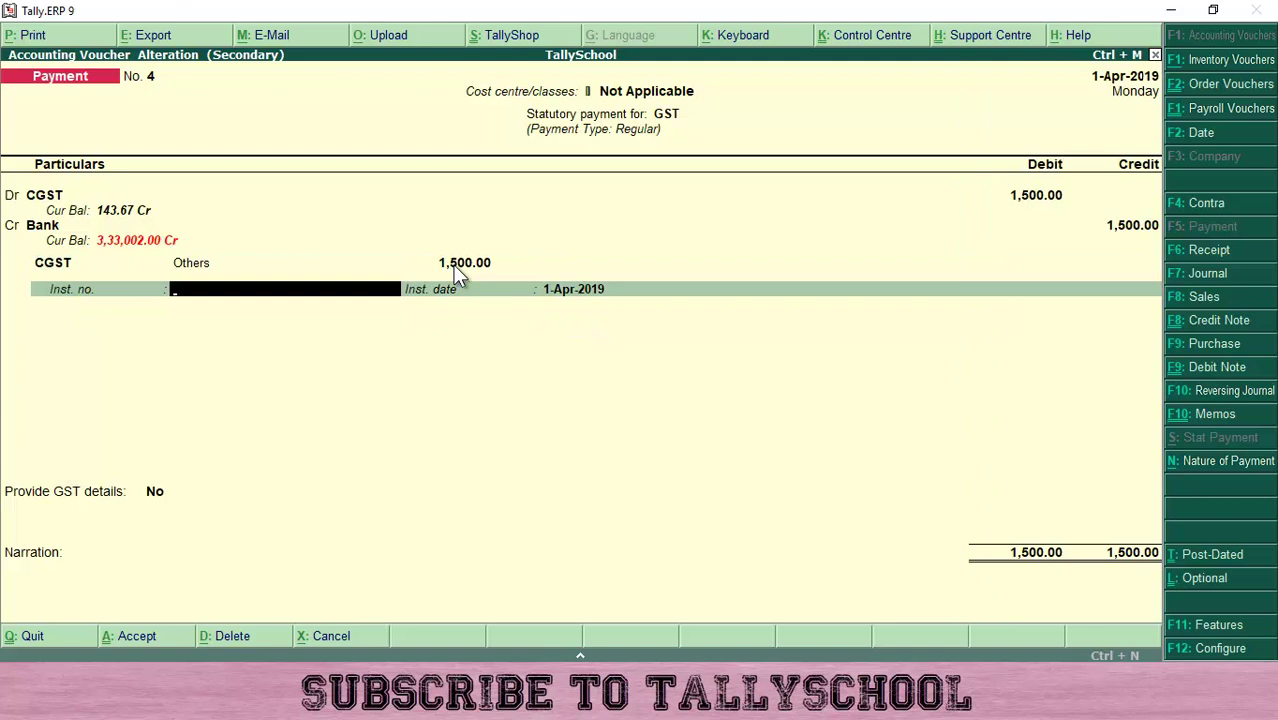
key("Return")
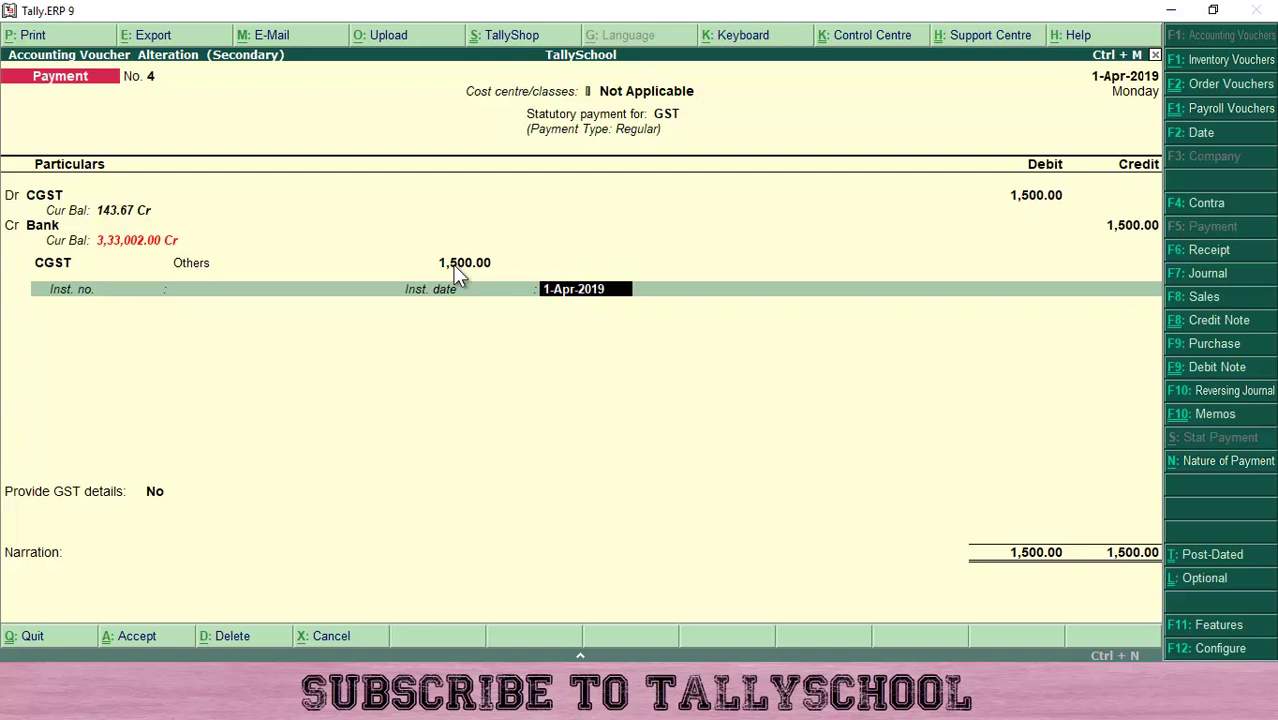
Change the transaction type back to e-Fund Transfer and pass the account number field.
key("BackSpace")
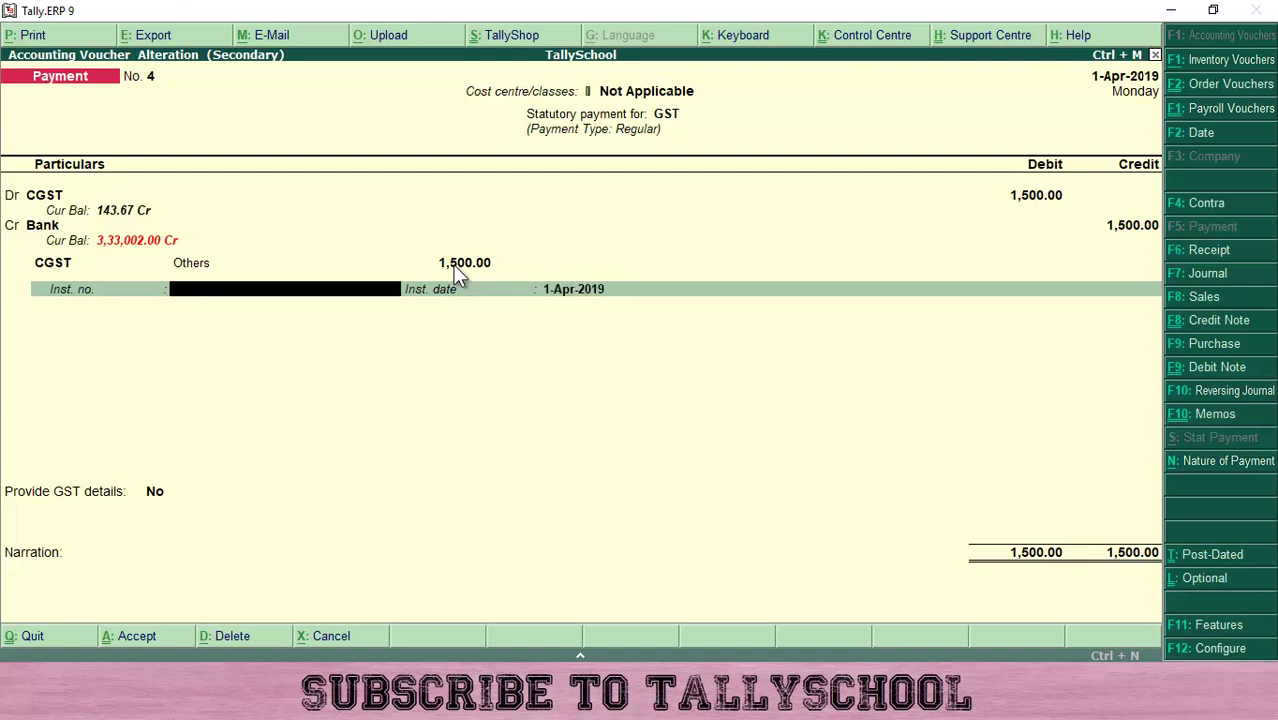
key("BackSpace")
key("Return")
key("BackSpace")
key("BackSpace")
key("Up")
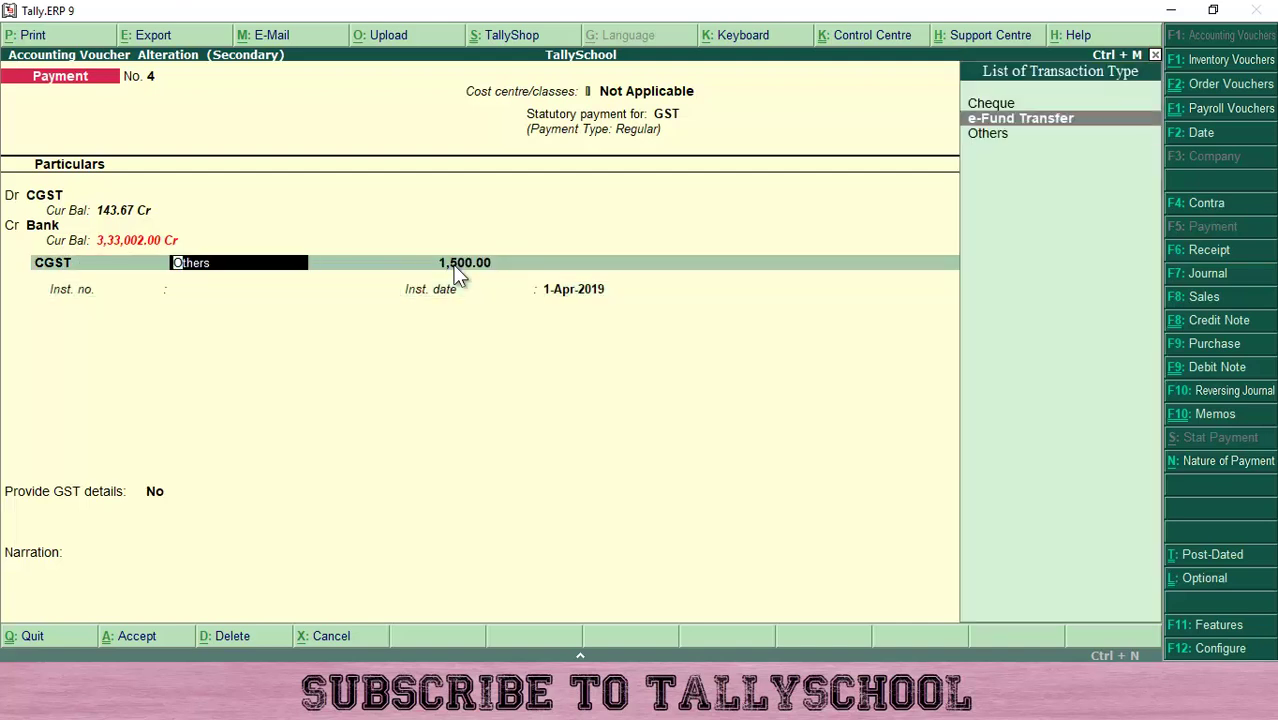
key("Return")
key("Return")
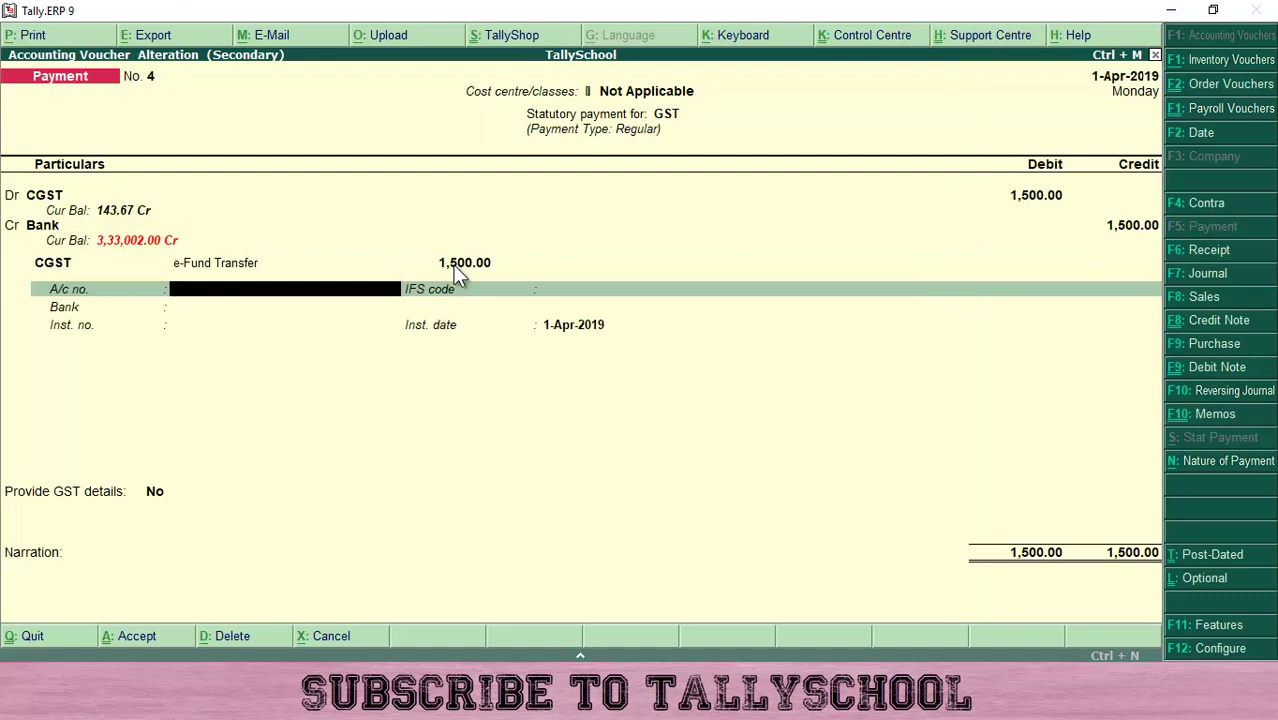
key("Return")
key("Return")
key("Return")
key("Return")
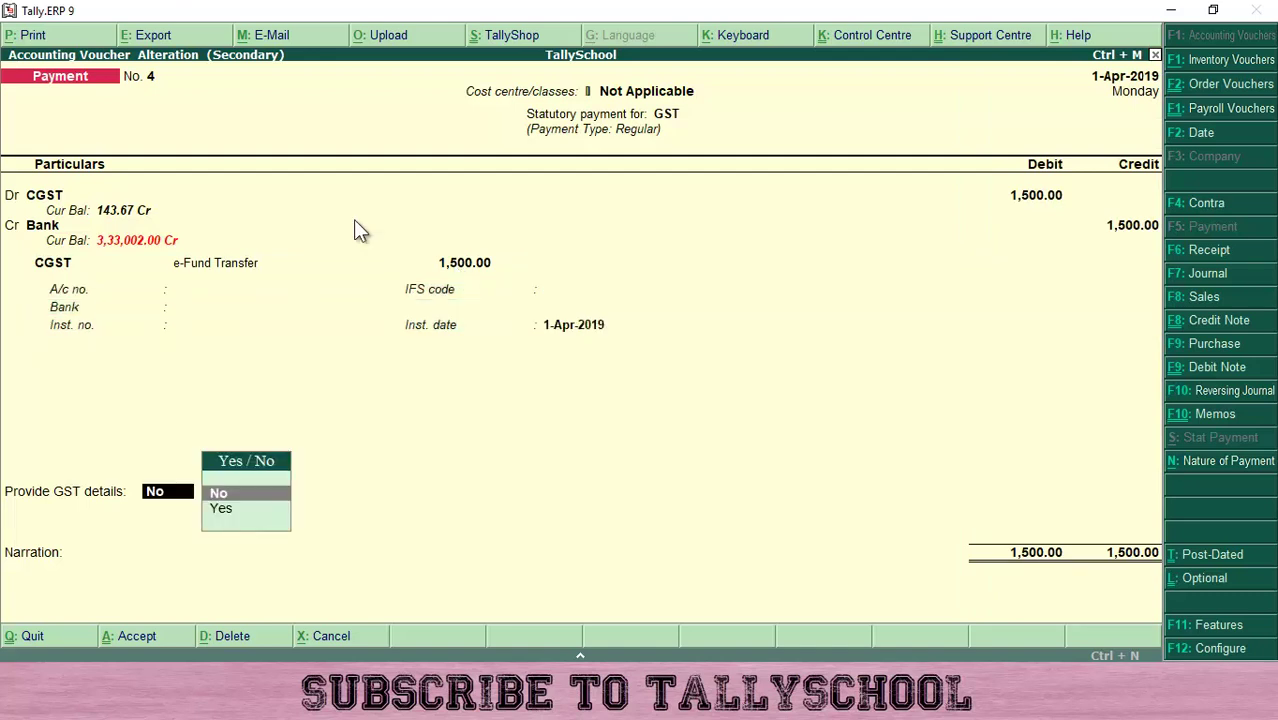
Set Provide GST details to Yes to open the Statutory Details bank form.
key("Down")
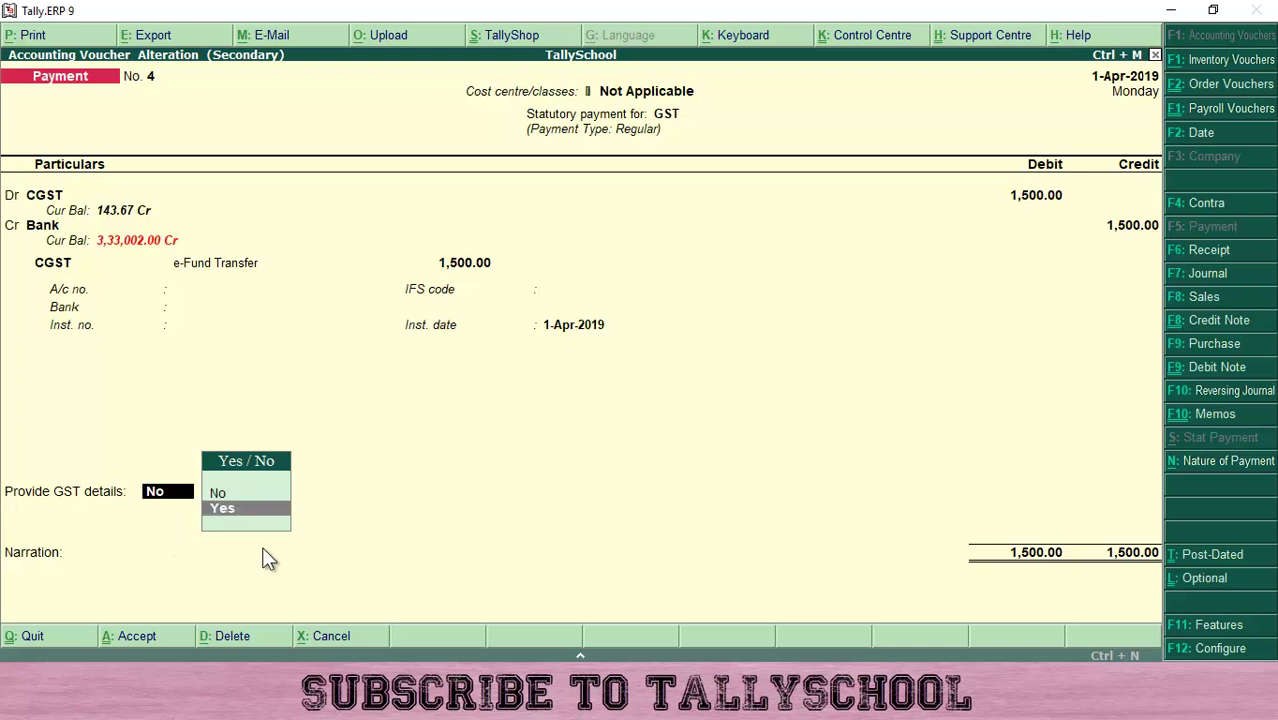
key("Return")
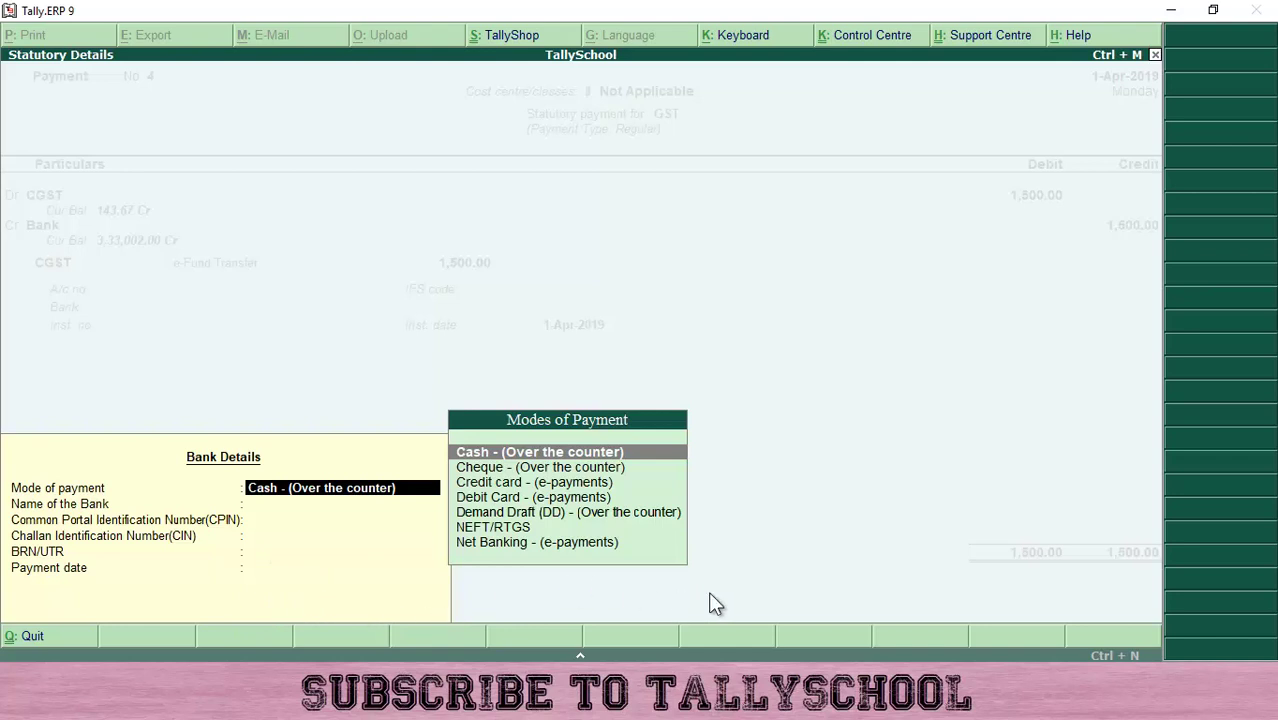
Set the mode of payment to Net Banking (e-payments), leaving bank name, CPIN and CIN blank.
key("Down")
key("Down")
key("Down")
key("Down")
key("Down")
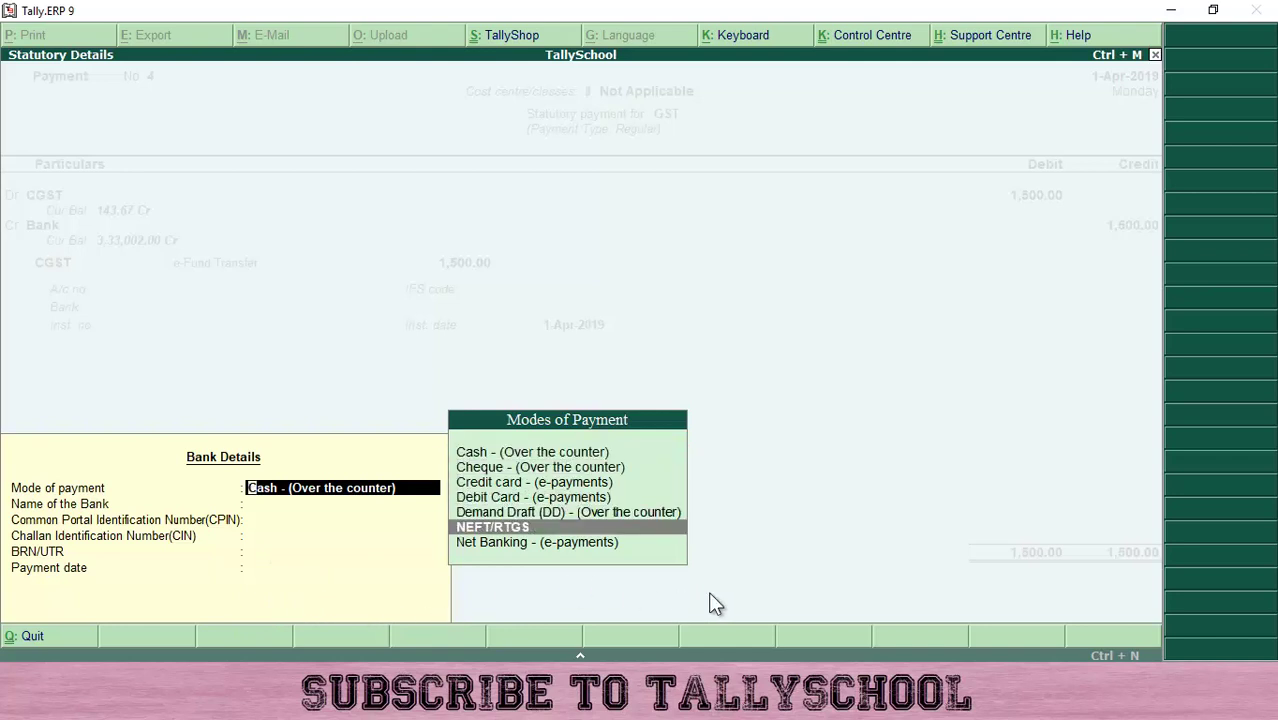
key("Down")
key("Return")
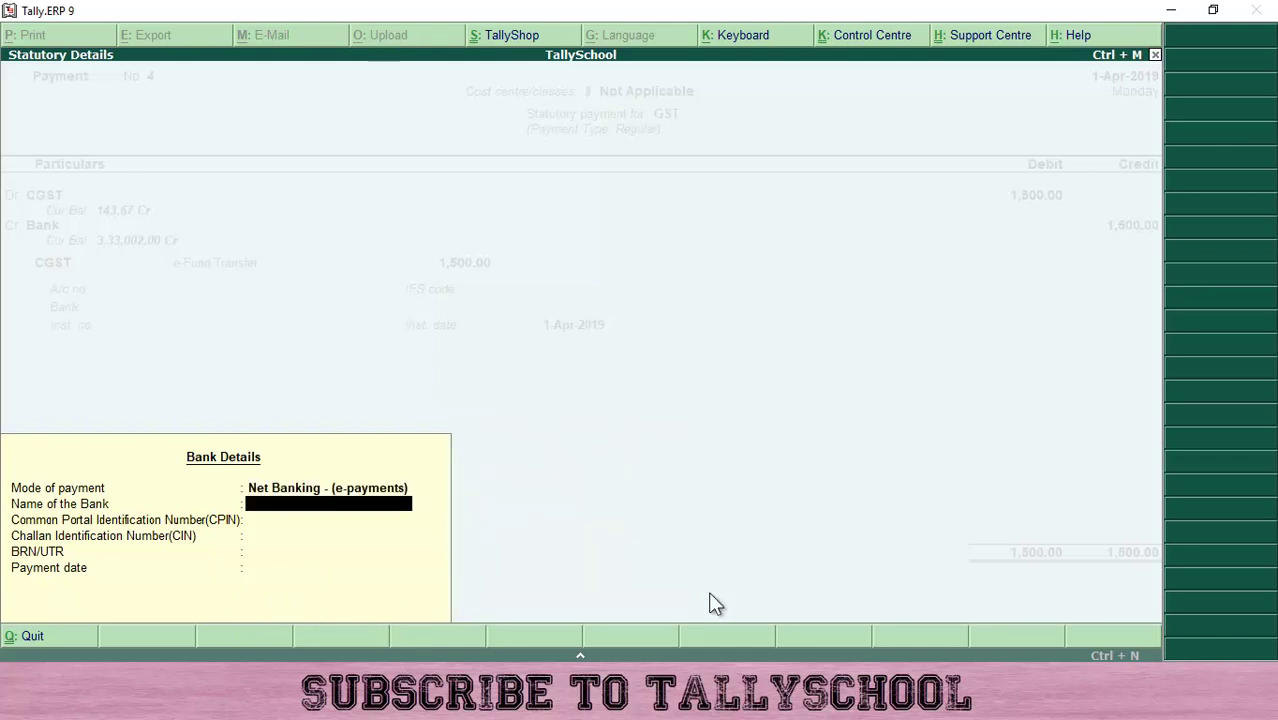
key("Return")
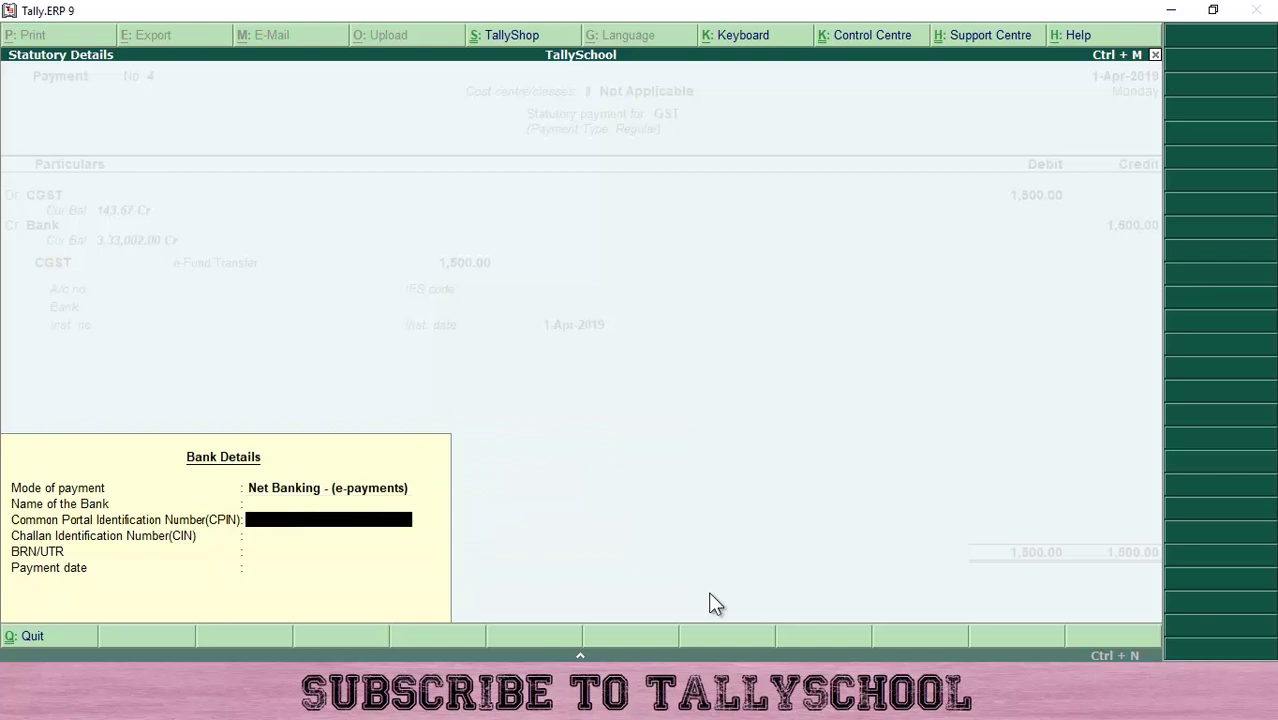
key("Return")
key("Return")
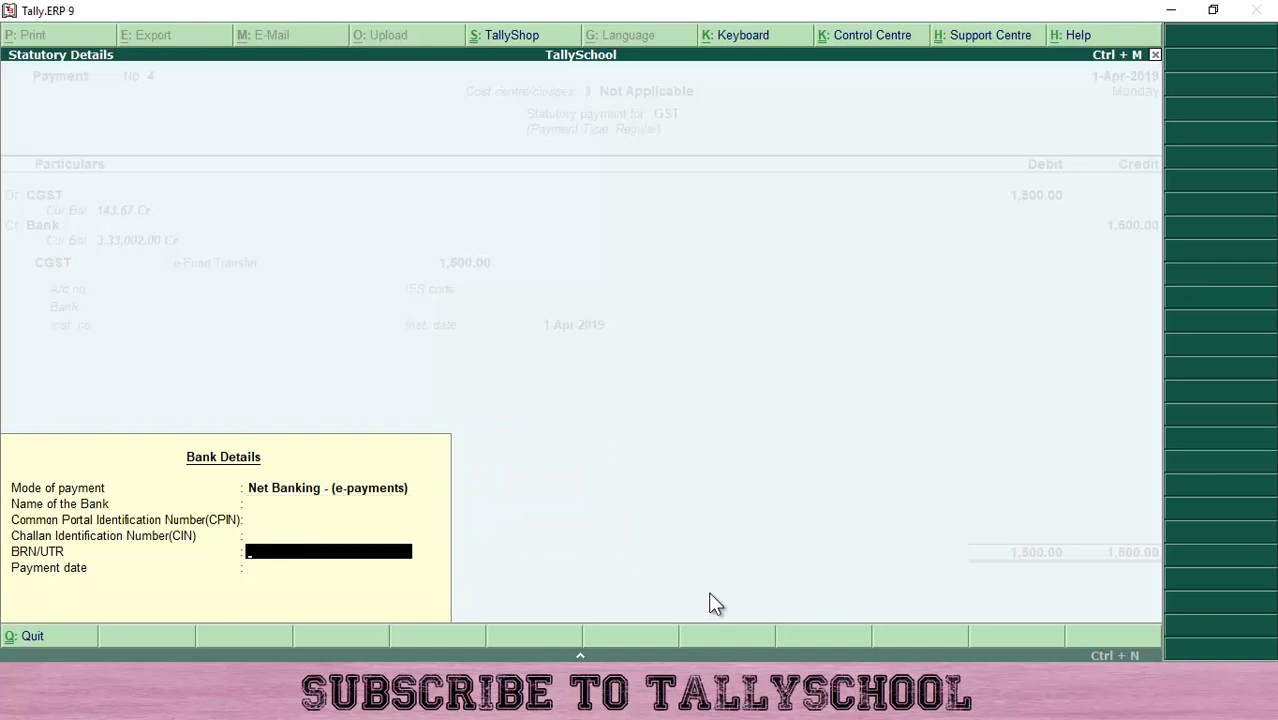
key("Return")
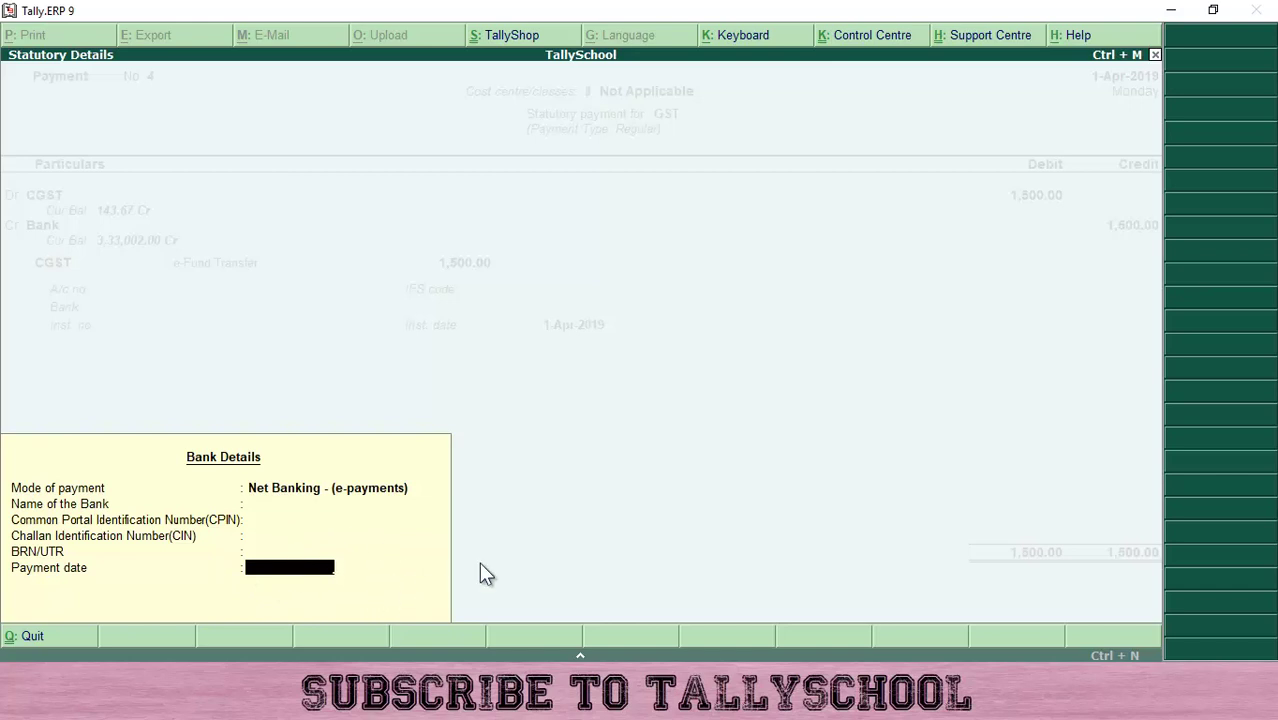
key("Return")
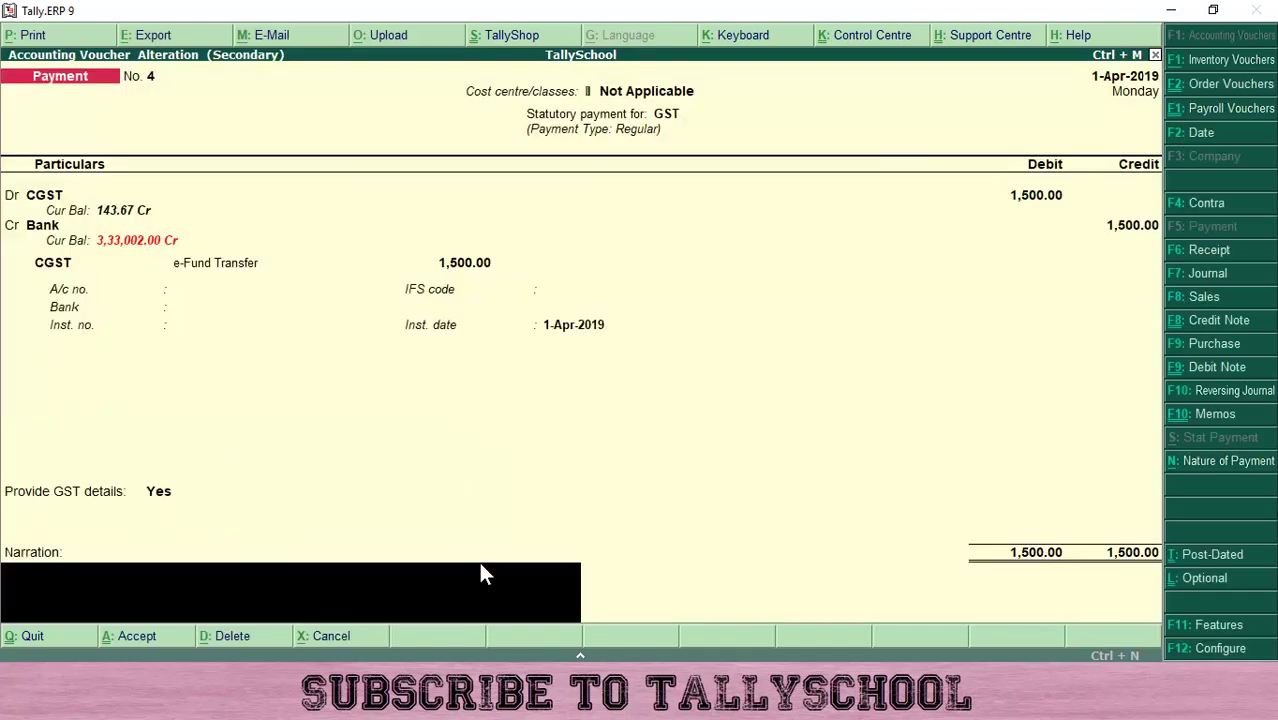
Save altered voucher No. 4, then return to the tallyschool GST payment guide in the browser.
key("Return")
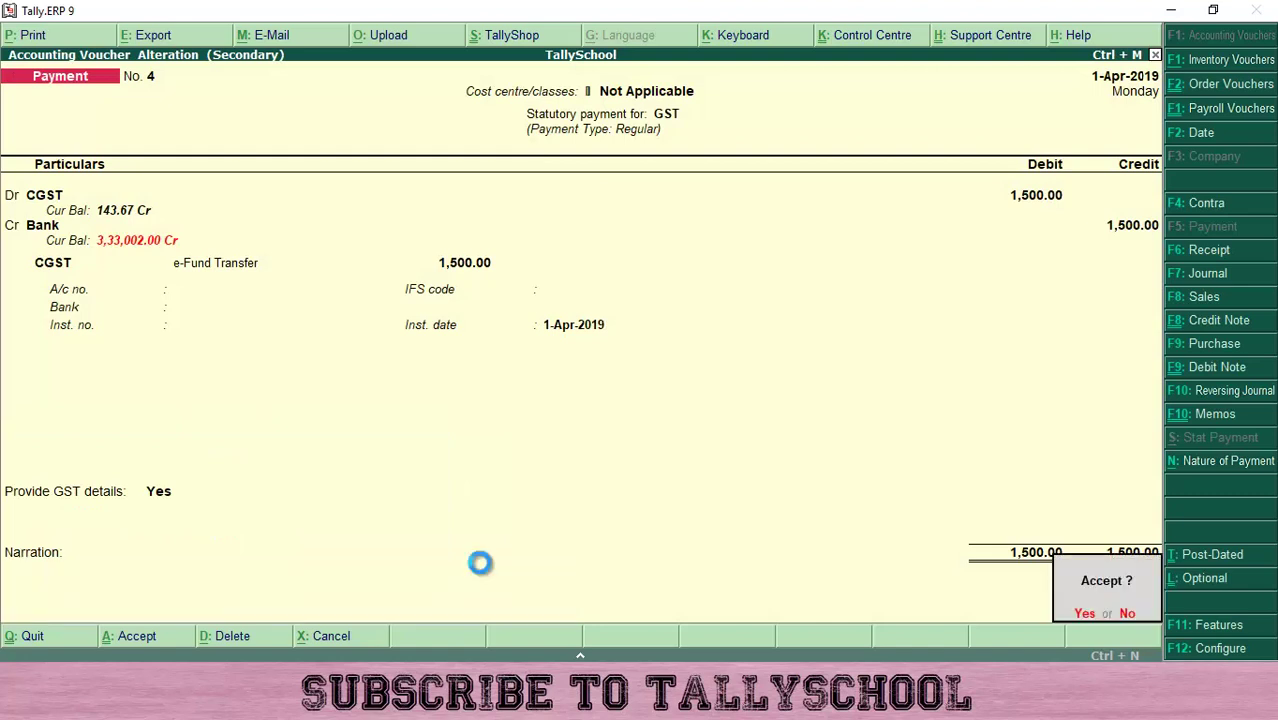
key("Return")
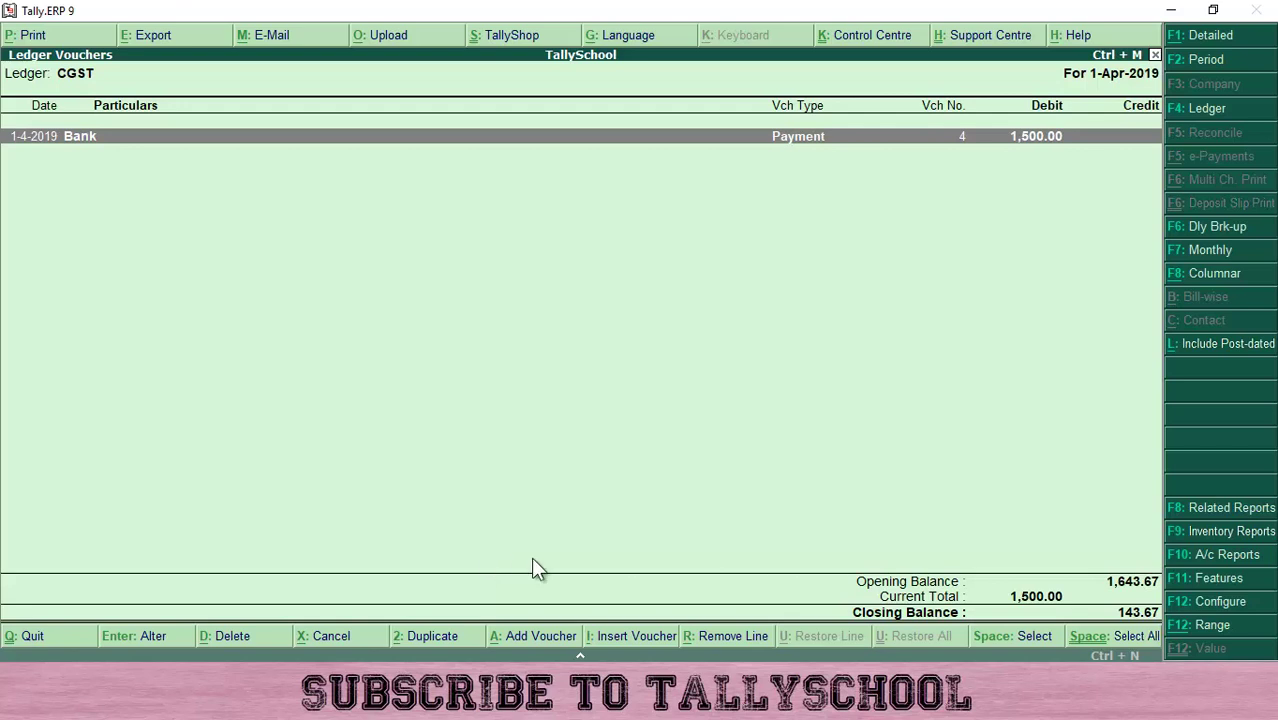
key("alt+Tab")
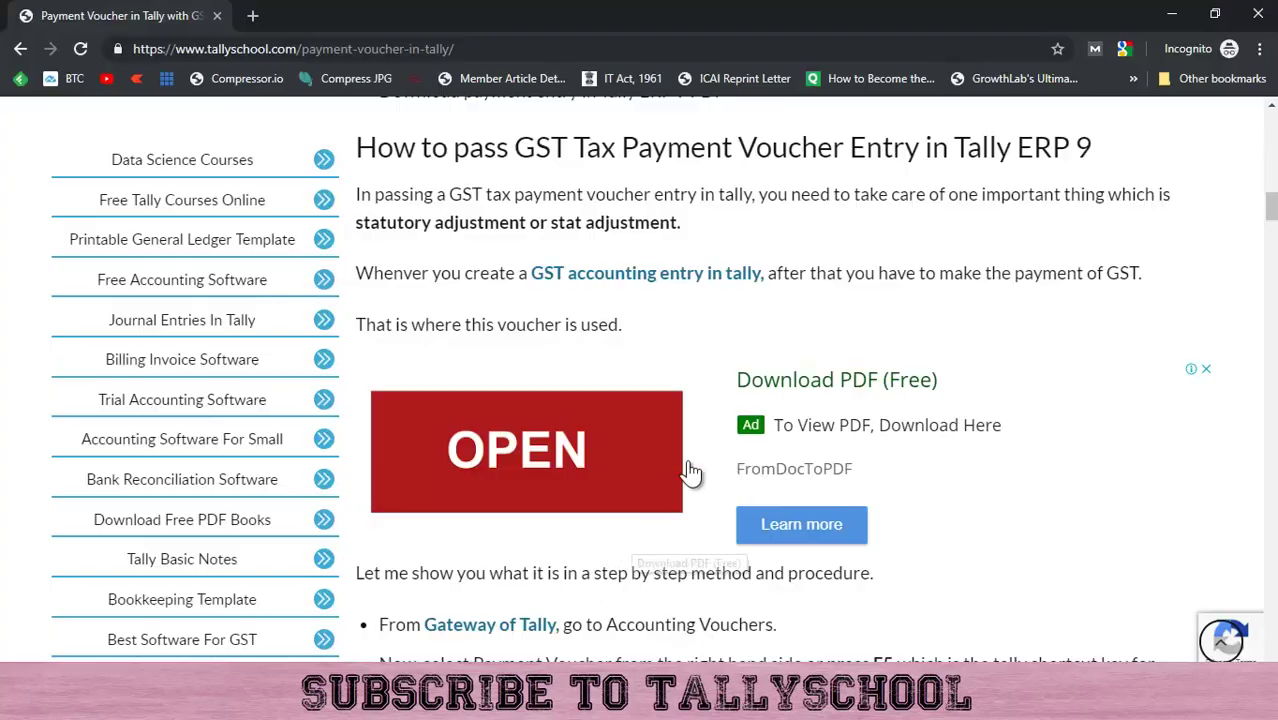
scroll(868, 400, "down", 4)
Scroll the tutorial to the Office Expenses cash payment example, then return to Tally's CGST ledger vouchers.
scroll(866, 393, "down", 8)
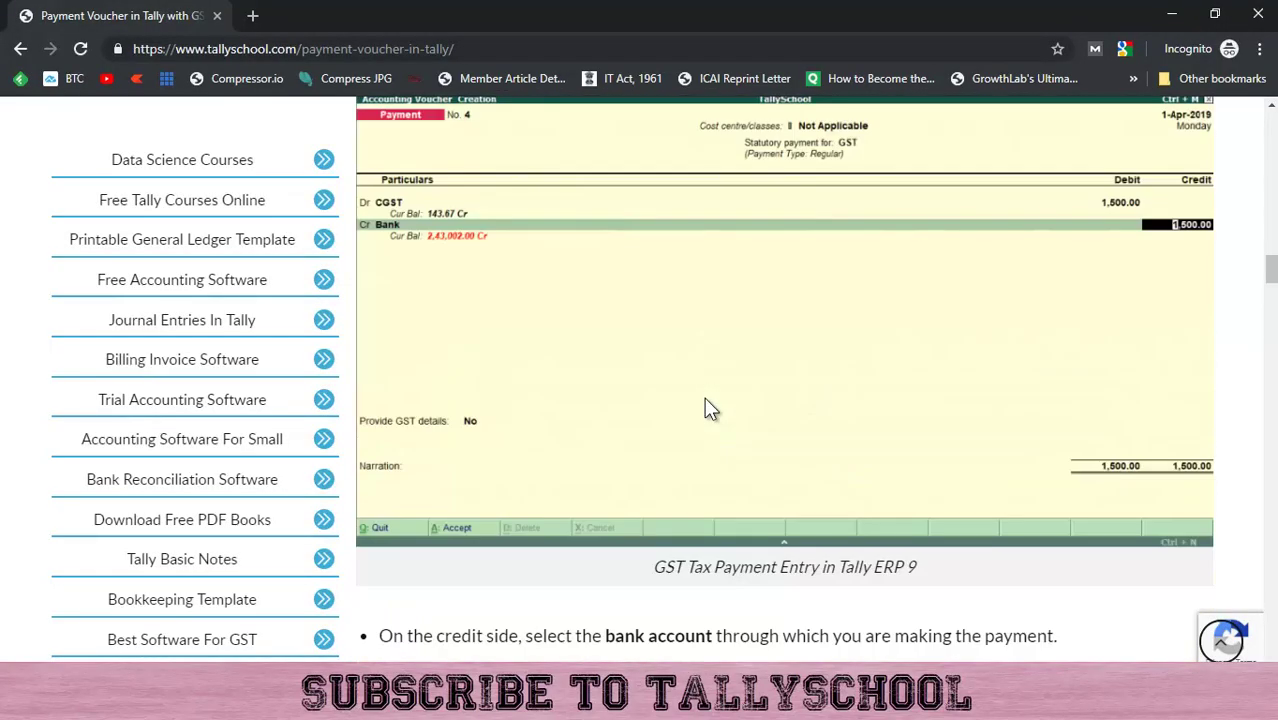
scroll(704, 401, "down", 12)
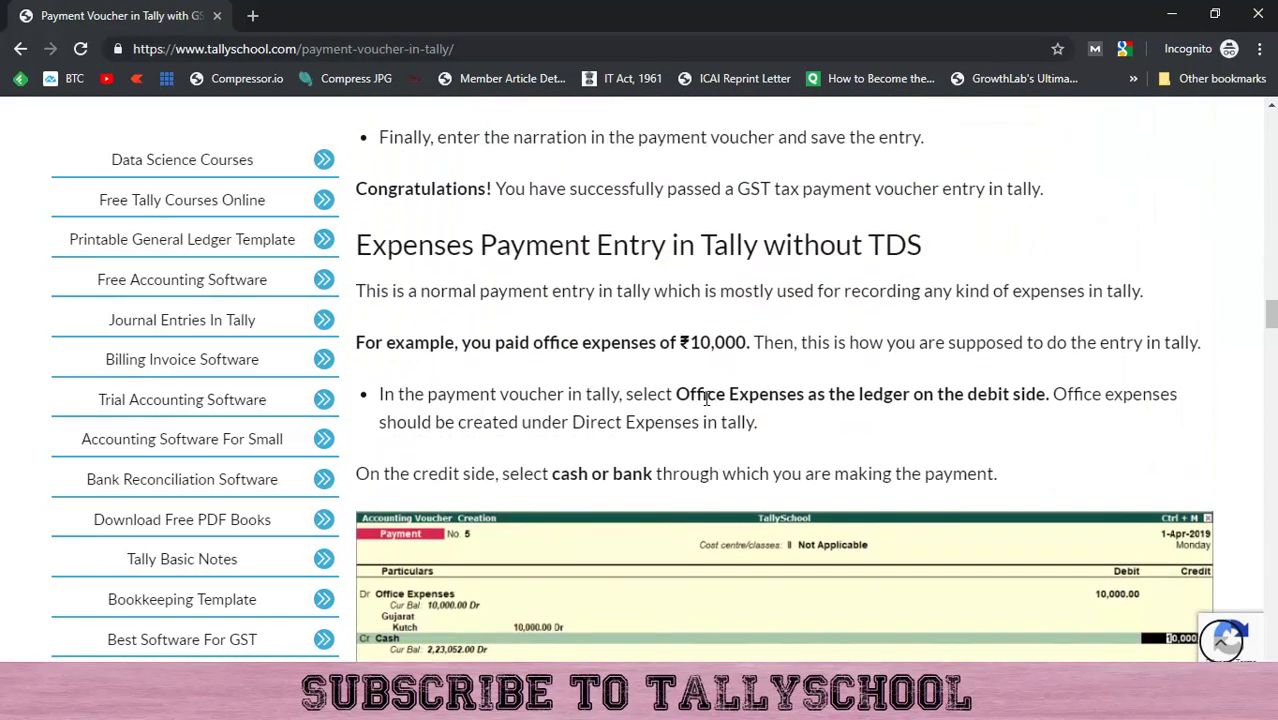
scroll(704, 402, "down", 1)
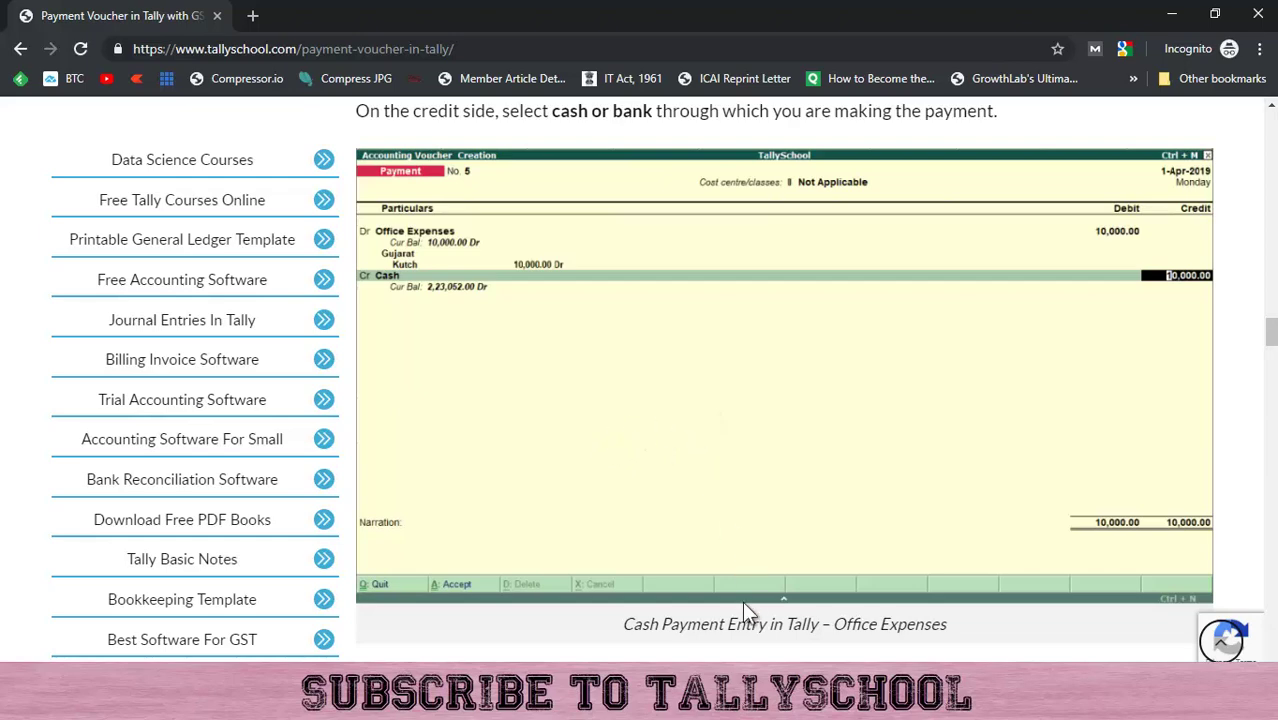
key("alt+Tab")
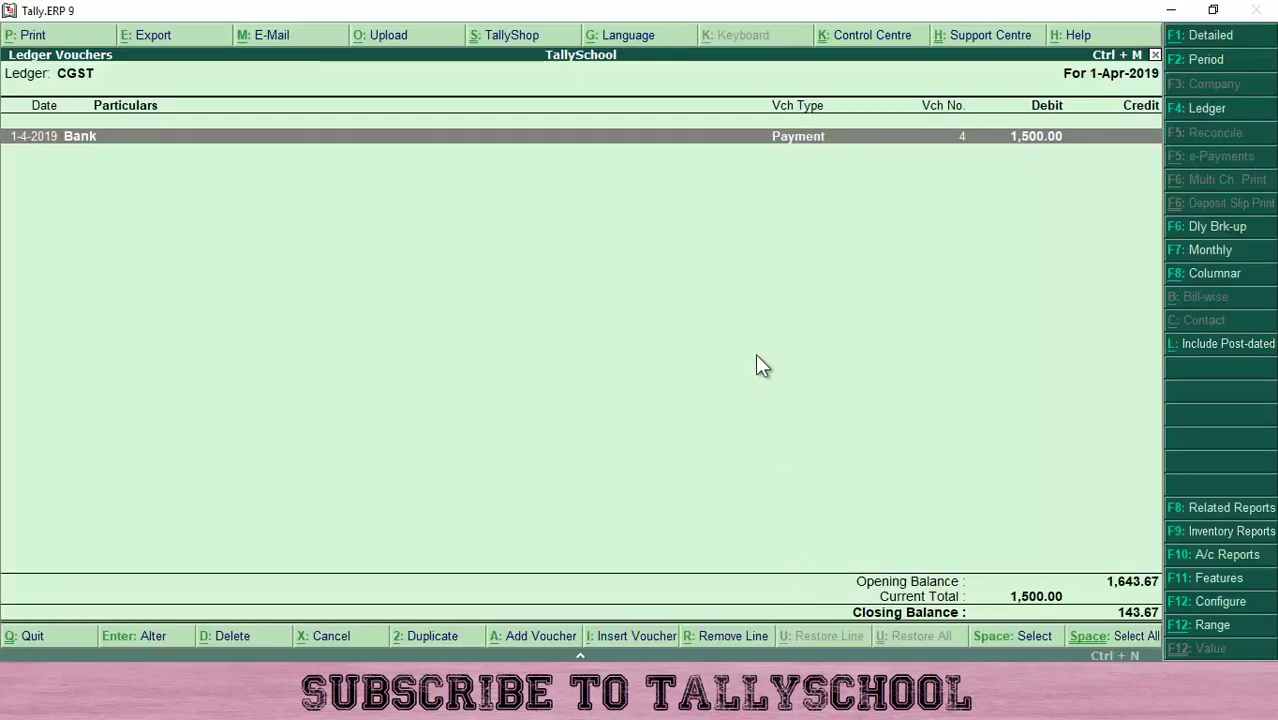
Back out to Gateway of Tally and start a new Payment voucher, No. 7 dated 1-Apr-2019.
key("Escape")
key("Escape")
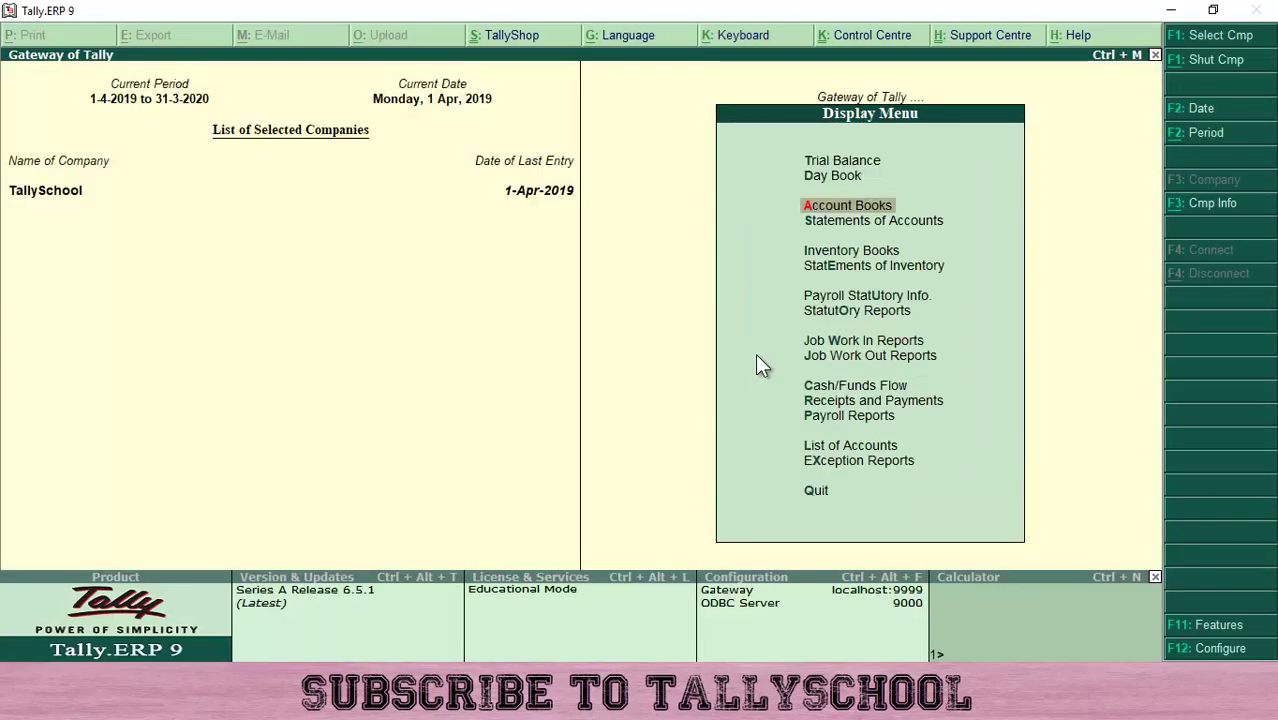
key("Escape")
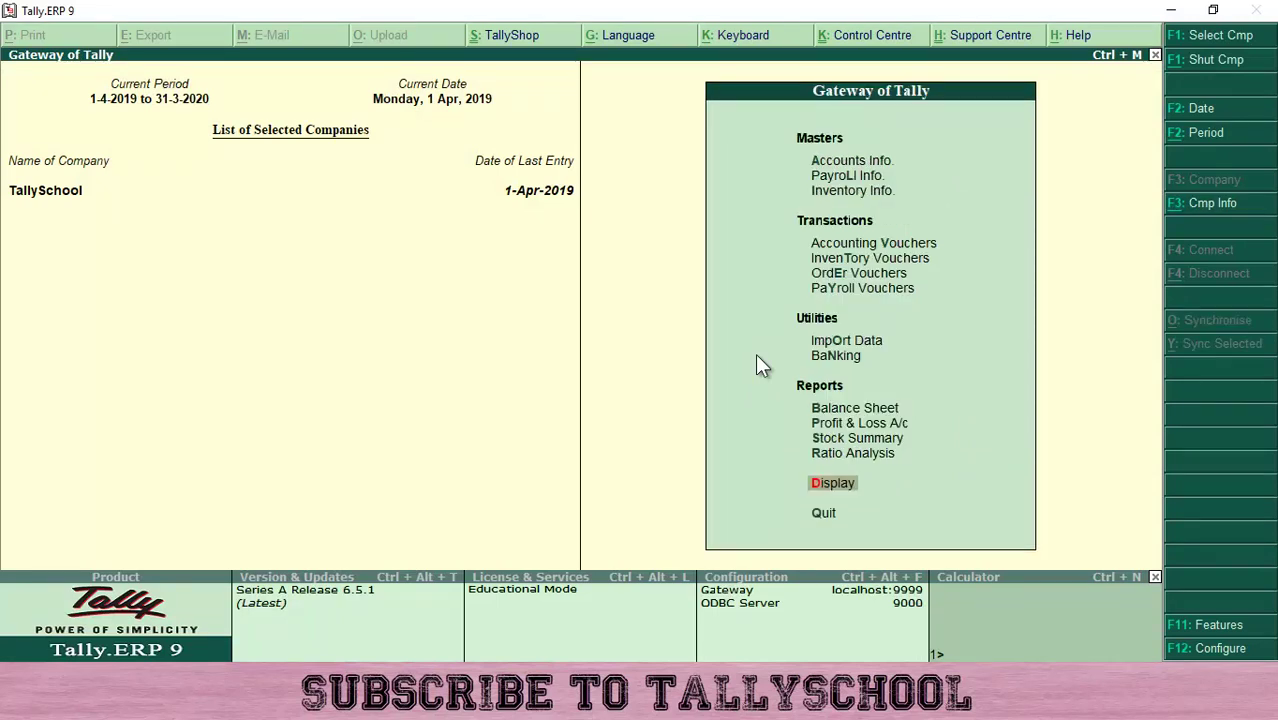
key("Up")
key("Up")
key("Up")
key("Up")
key("Up")
key("Up")
key("Up")
key("Up")
key("Up")
key("Up")
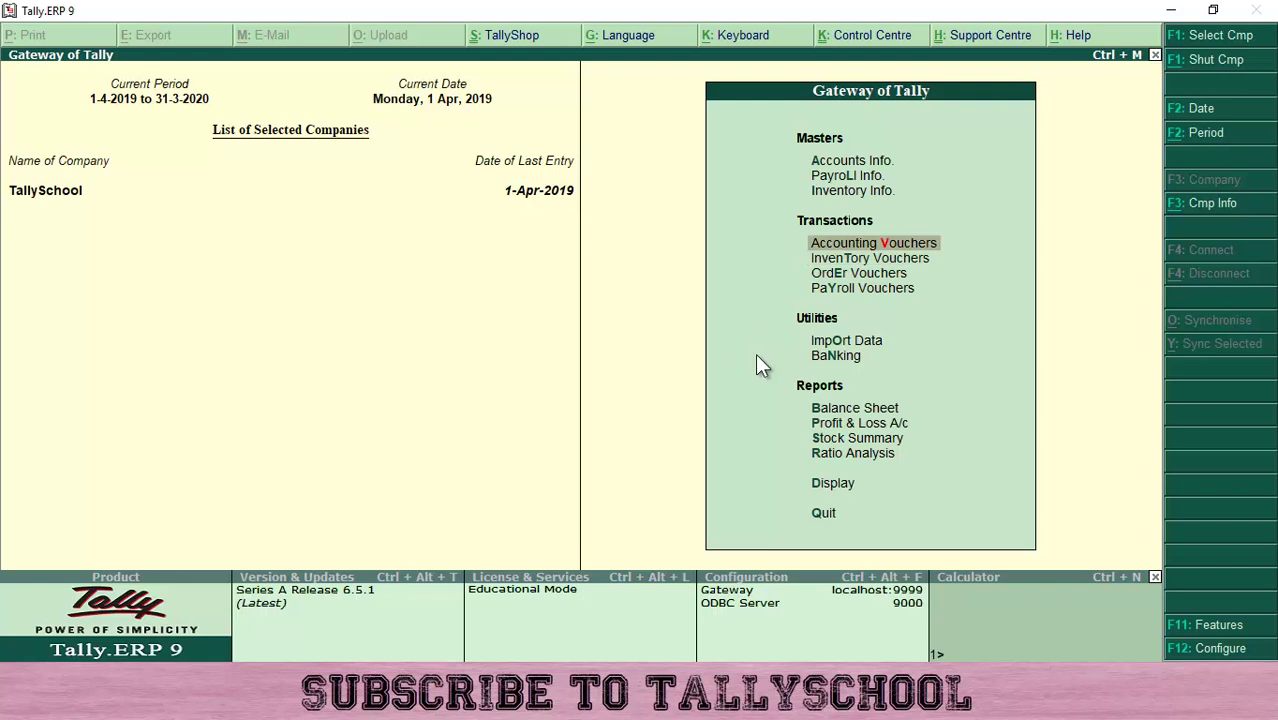
key("Return")
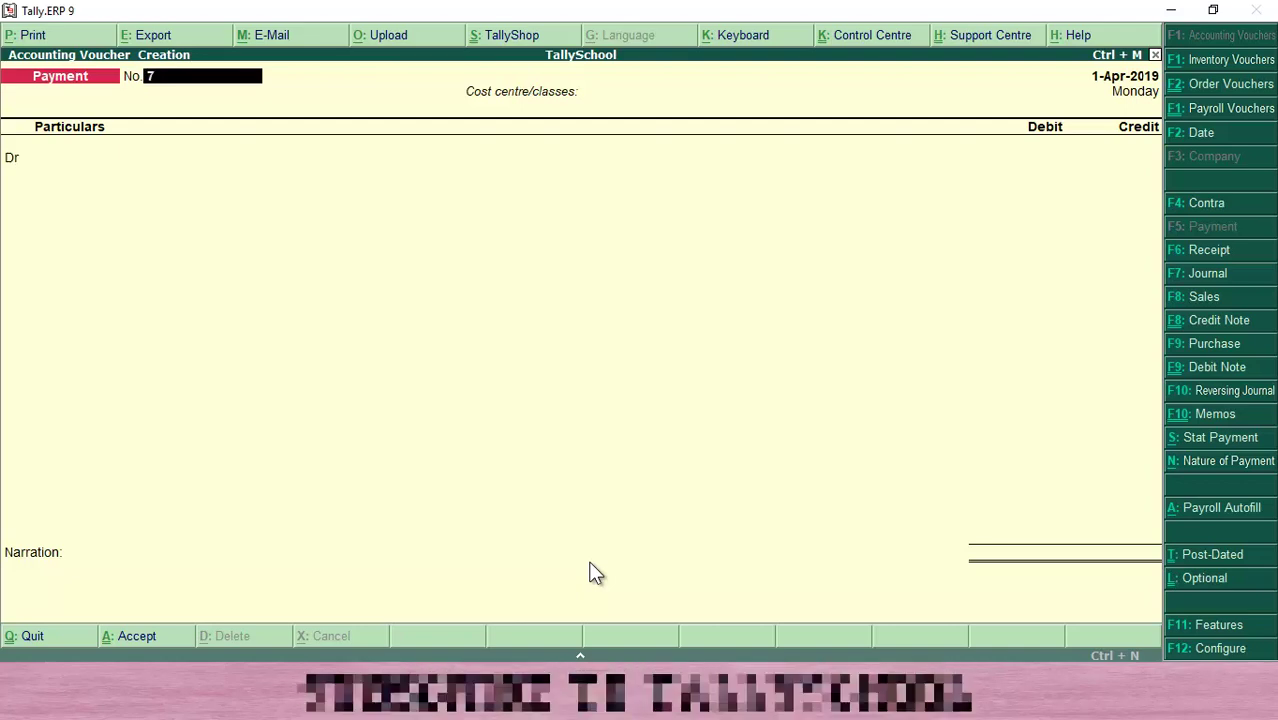
Debit Office Expenses with 5,000.00 on Payment voucher No. 7.
key("Return")
key("Return")
key("Return")
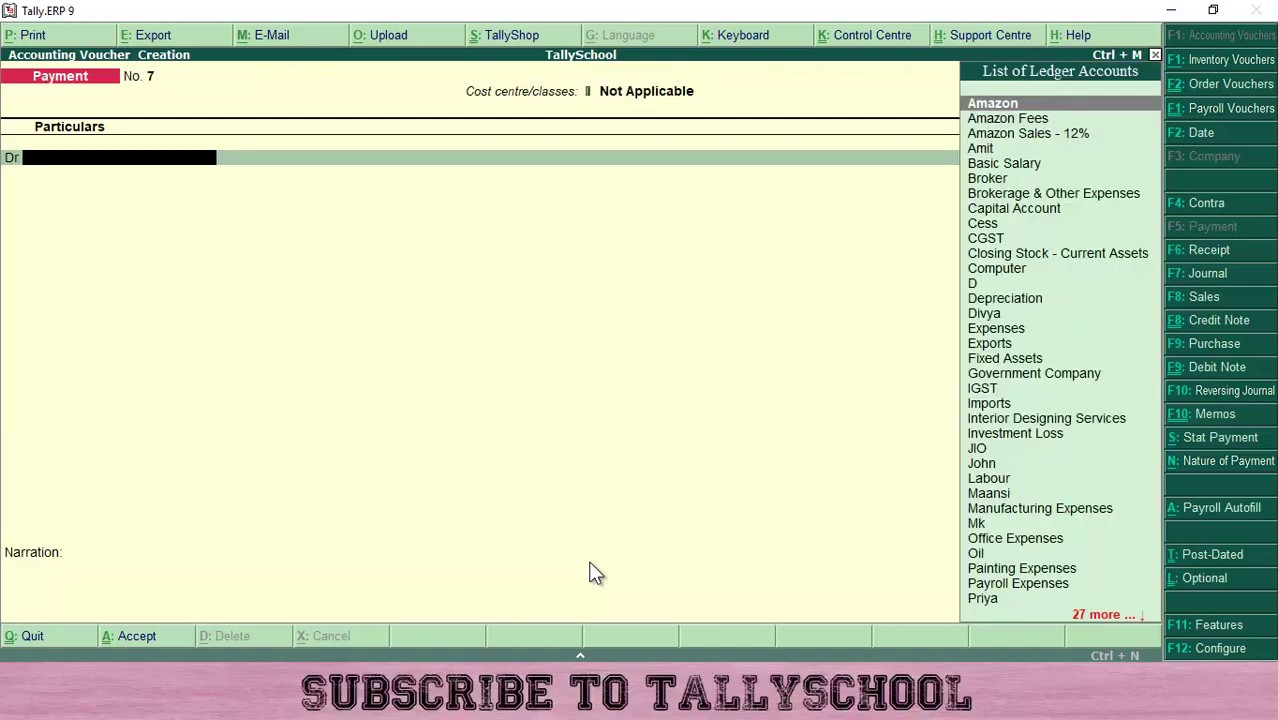
type("Of")
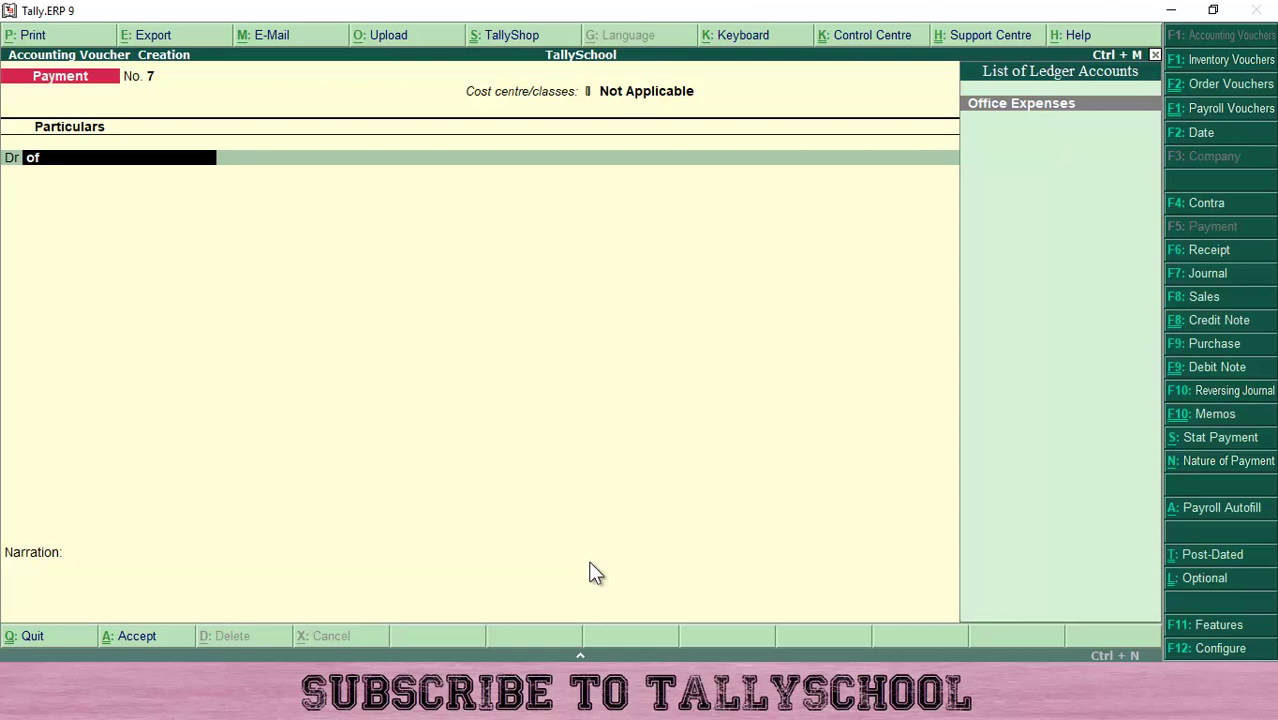
key("Return")
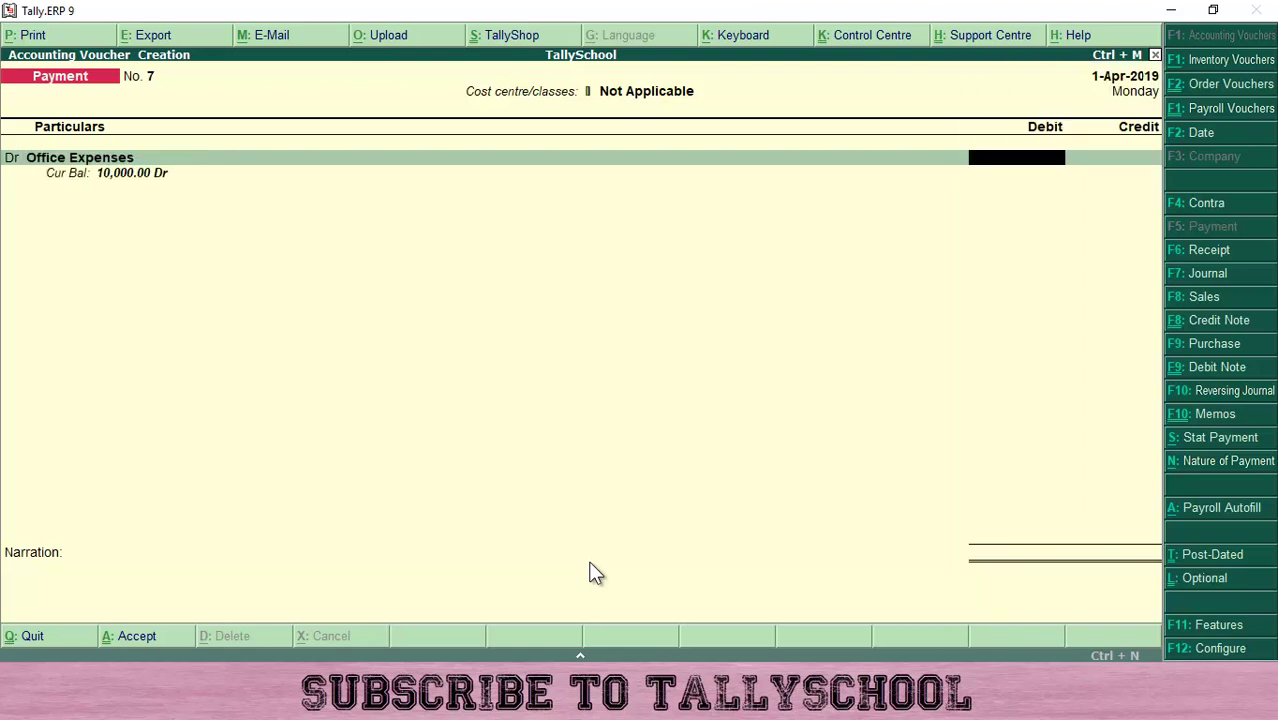
type("5000")
key("Return")
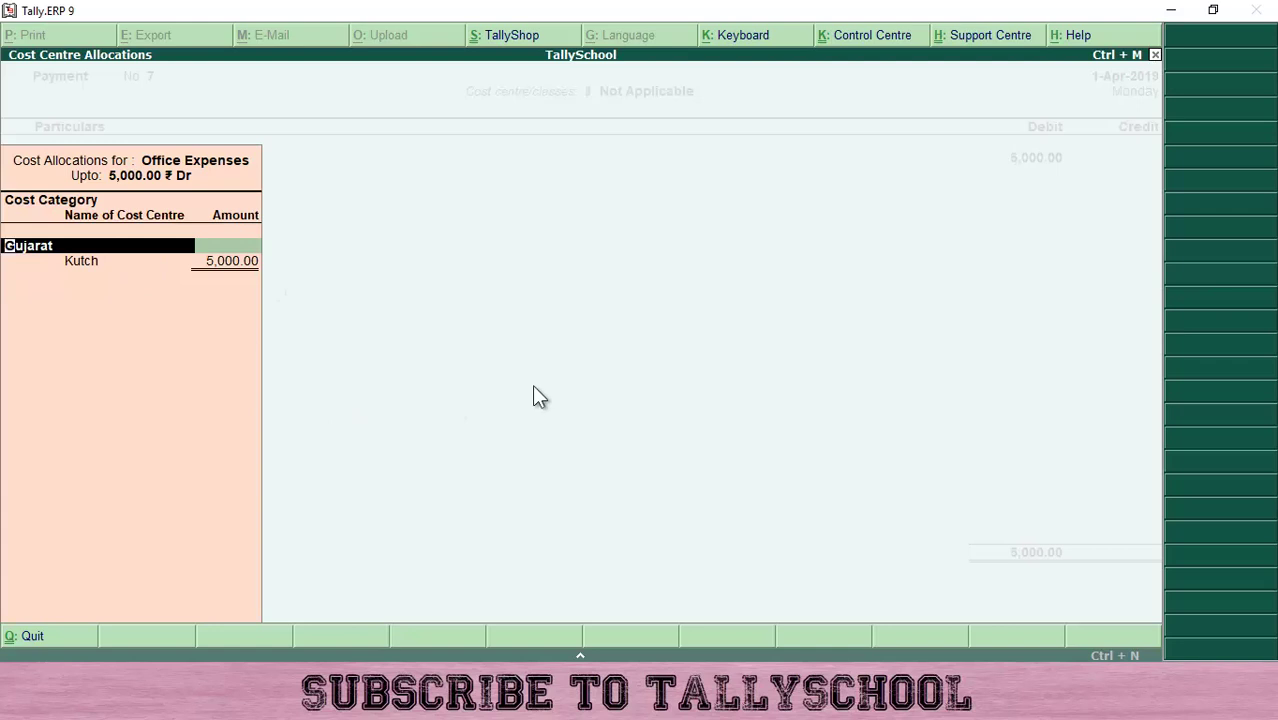
Allocate the full 5,000.00 to the Kutch cost centre under Gujarat.
key("Return")
key("Return")
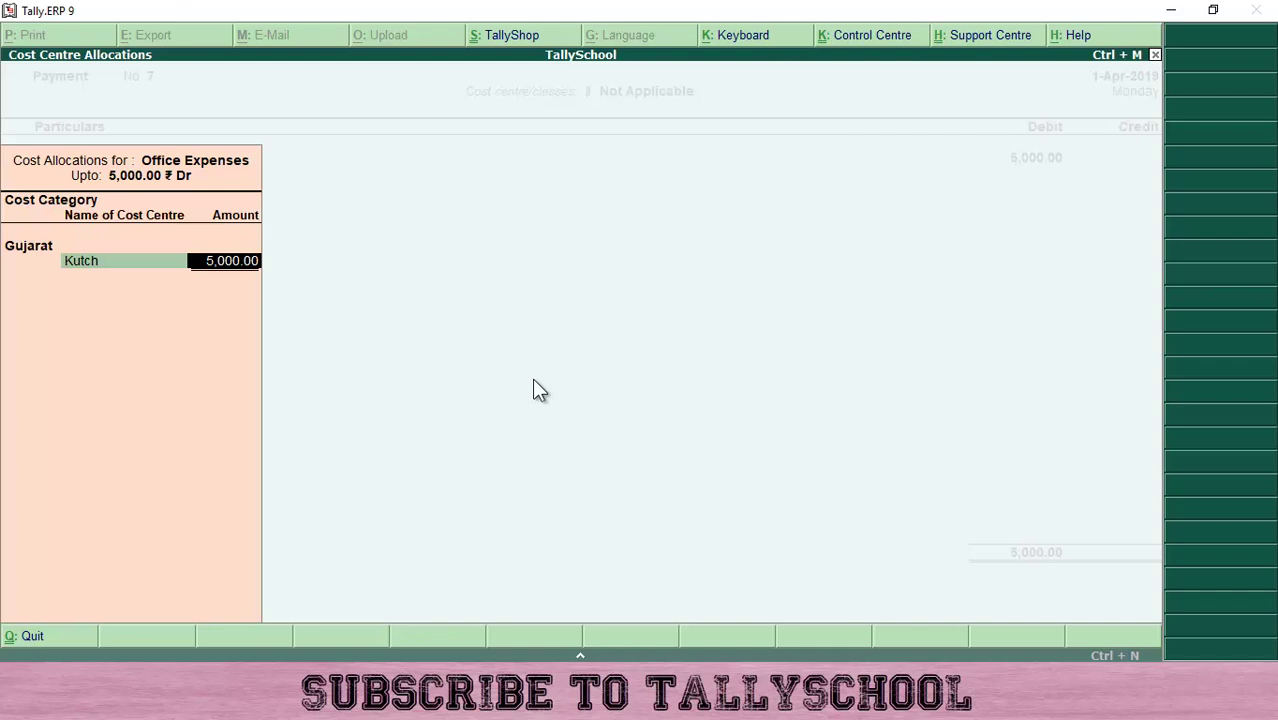
key("Return")
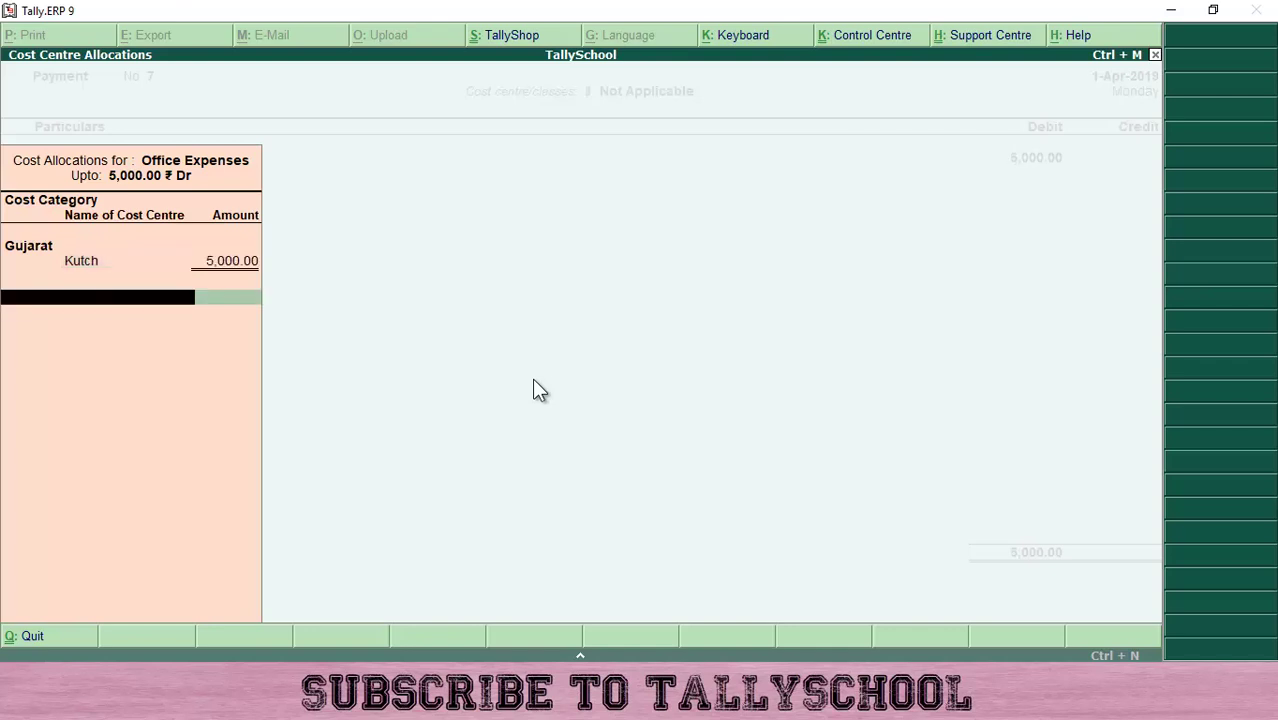
key("Return")
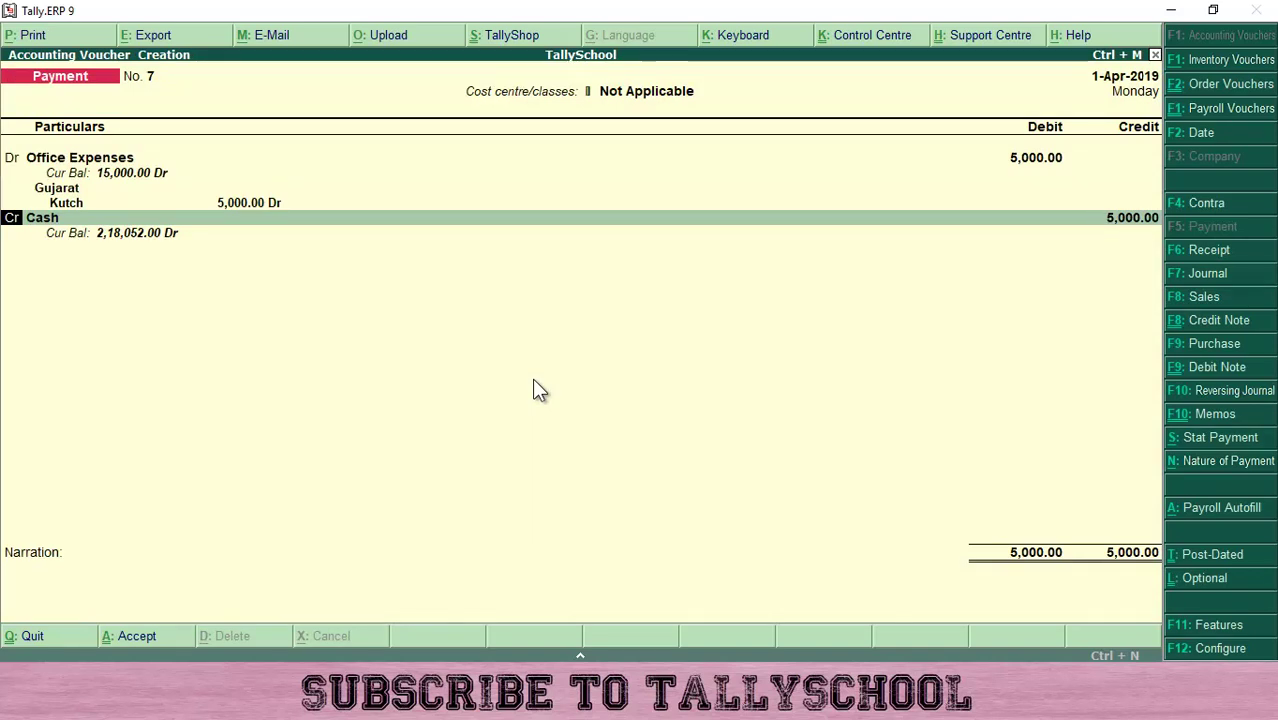
Credit Cash, accept the party details, skip narration and save voucher No. 7.
key("Return")
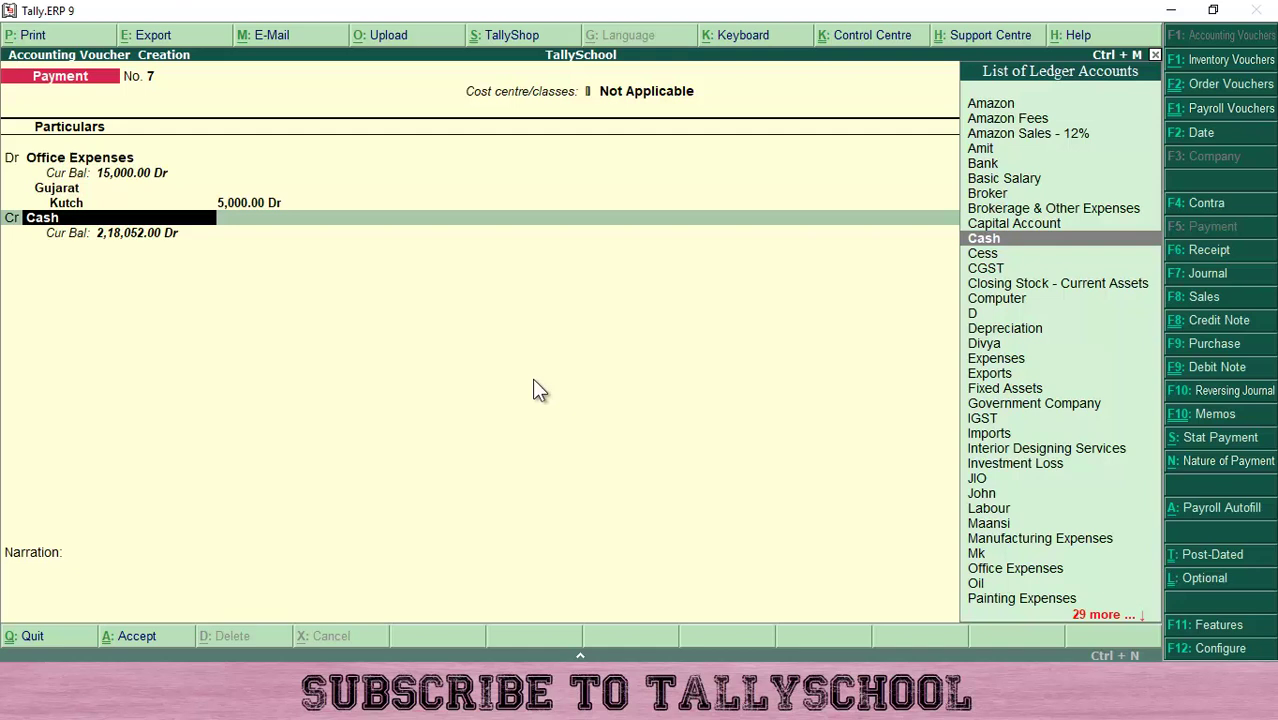
key("Return")
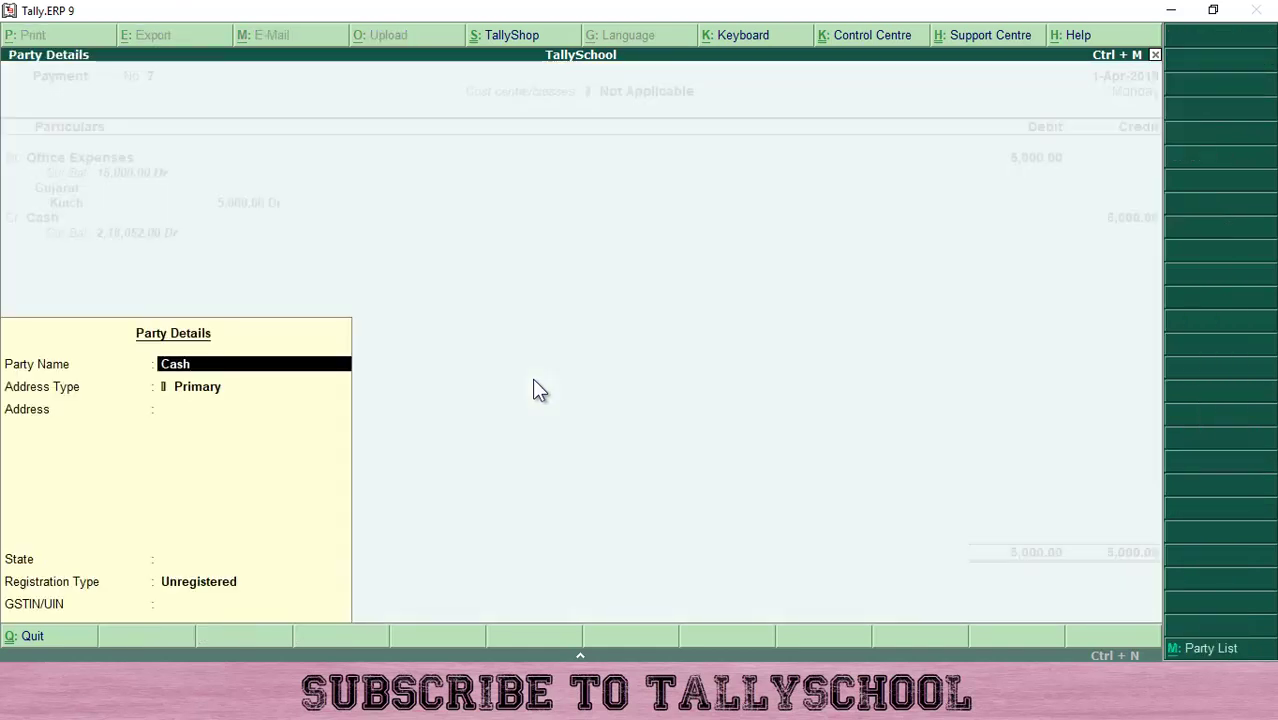
key("Return")
key("Return")
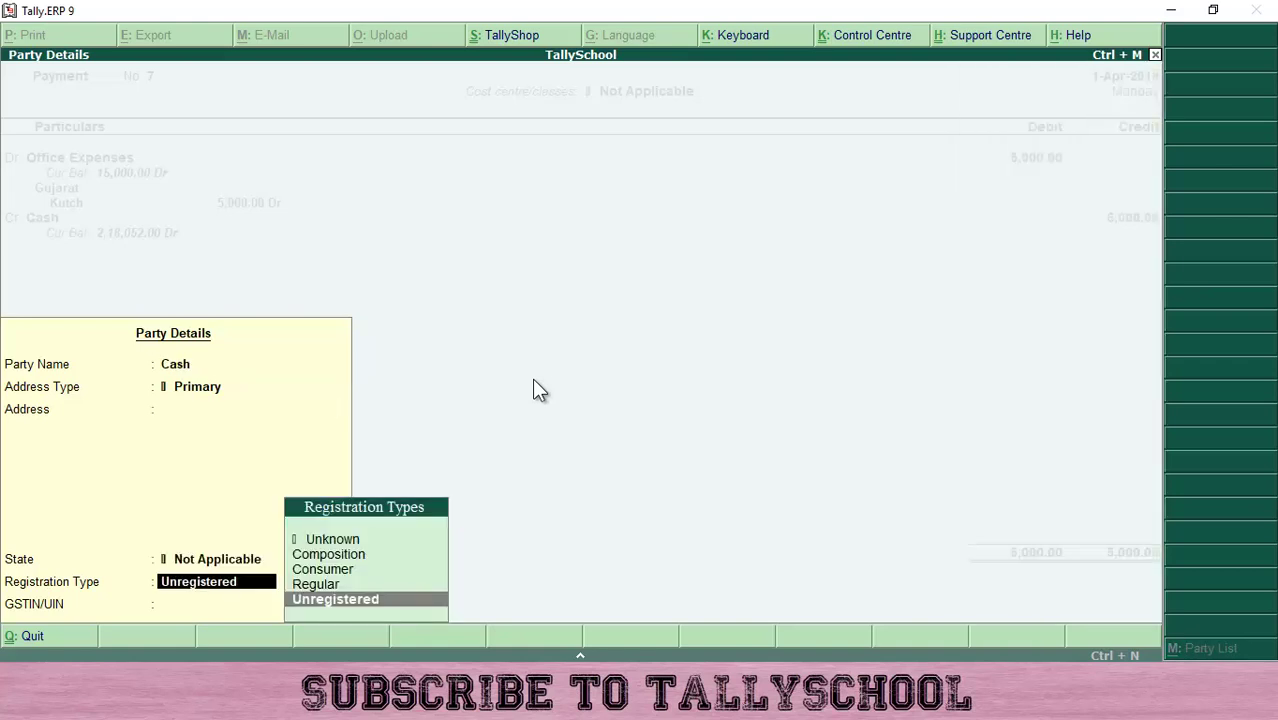
key("Return")
key("Return")
key("Return")
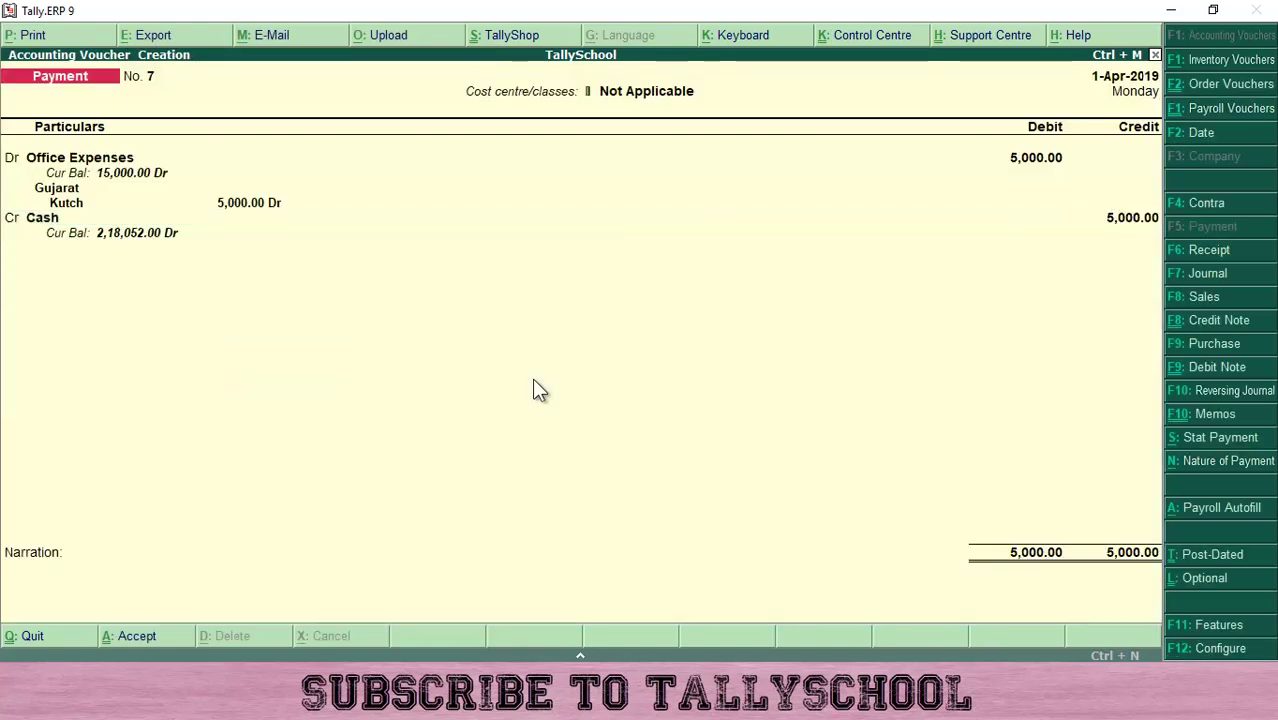
key("Return")
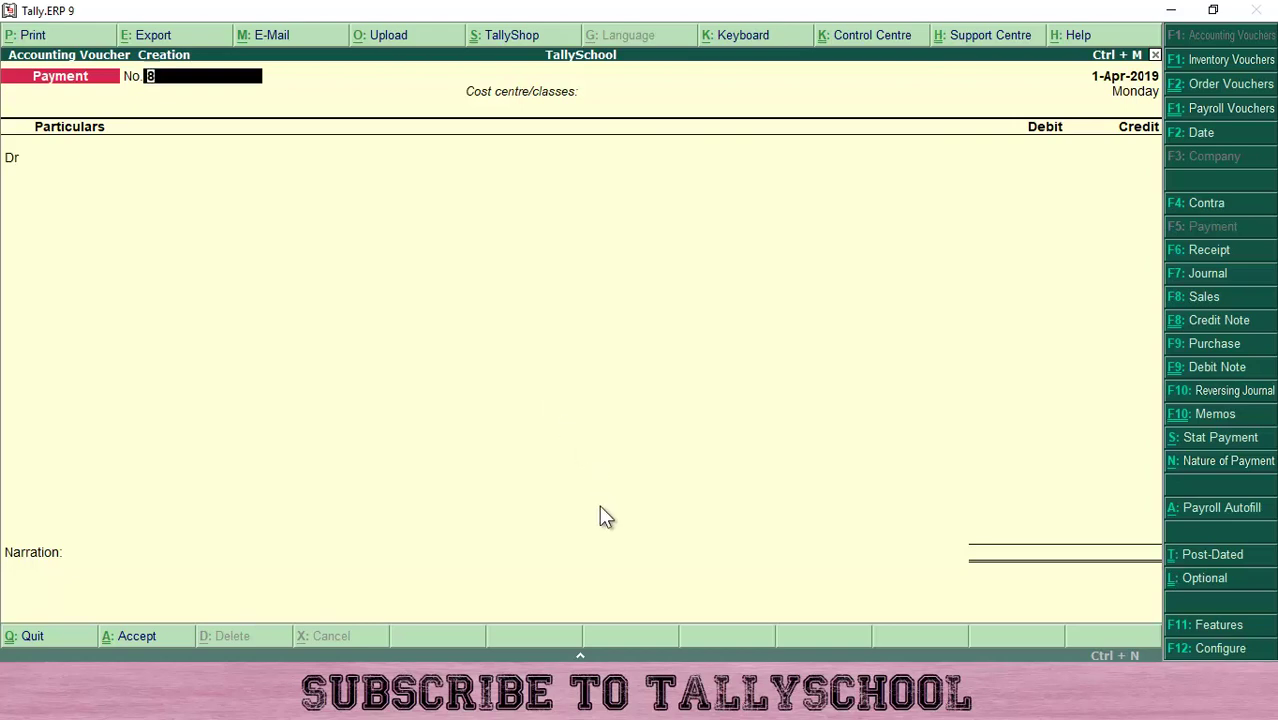
key("alt+Tab")
Scroll through the tutorial's 'Payment Entry in Tally with TDS' salary example.
scroll(679, 470, "down", 8)
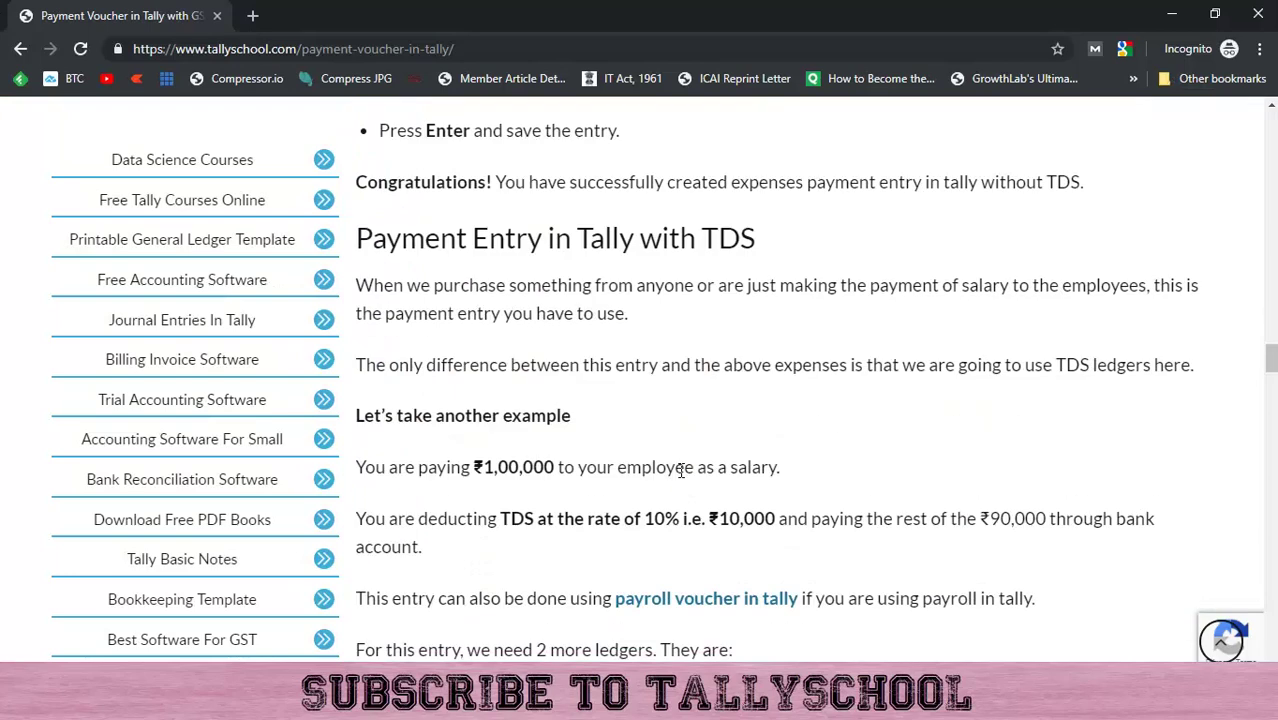
scroll(833, 314, "up", 3)
scroll(530, 491, "down", 8)
scroll(530, 500, "down", 1)
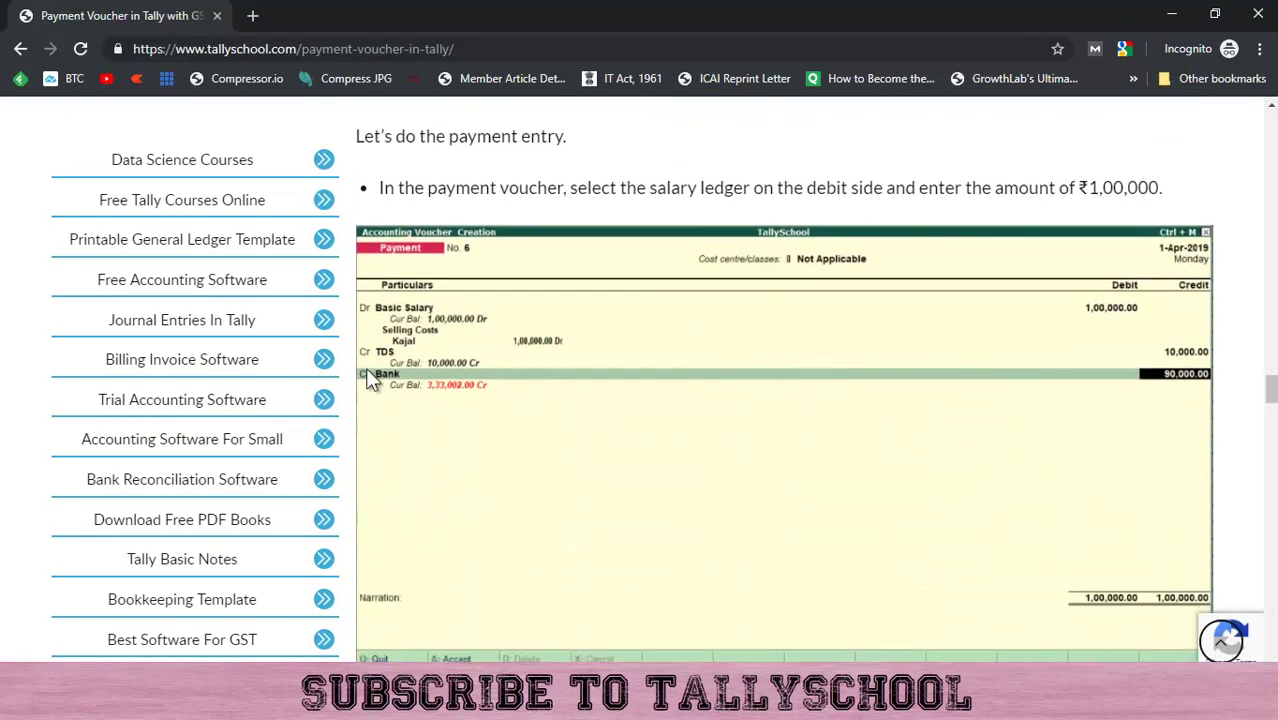
scroll(408, 368, "up", 3)
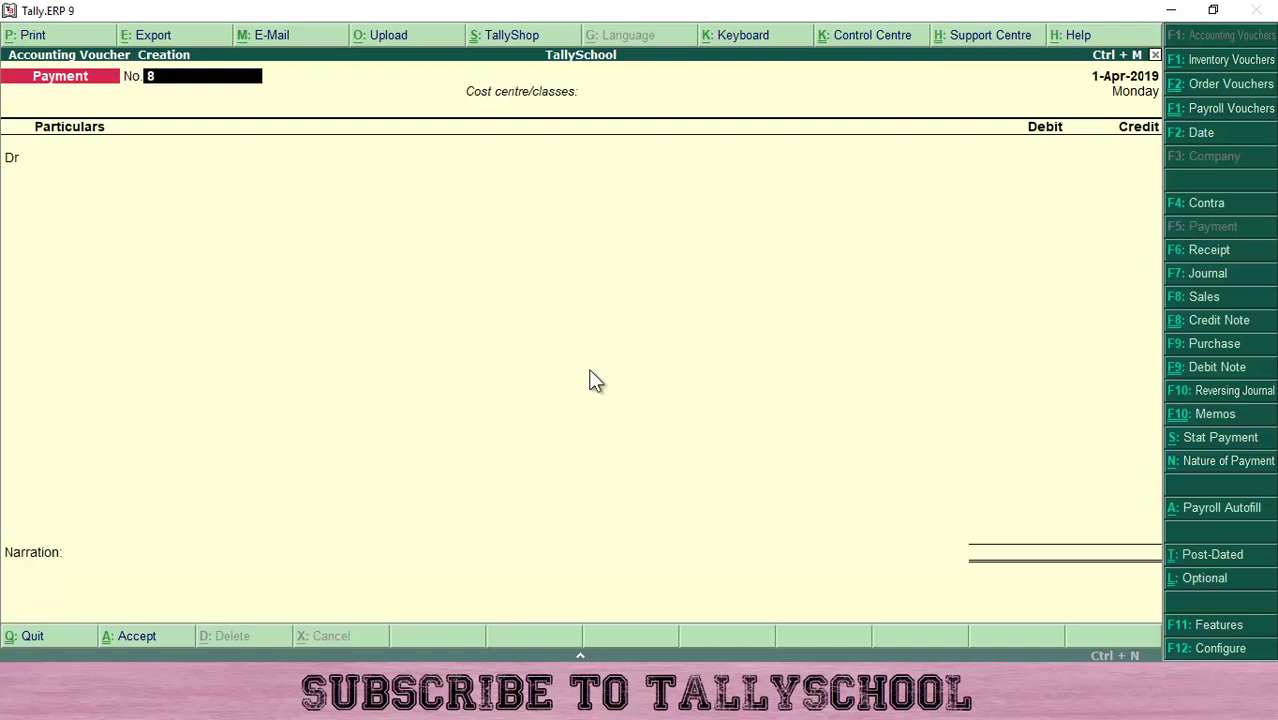
Discard the blank payment voucher and display the TDS ledger's transactions.
key("Escape")
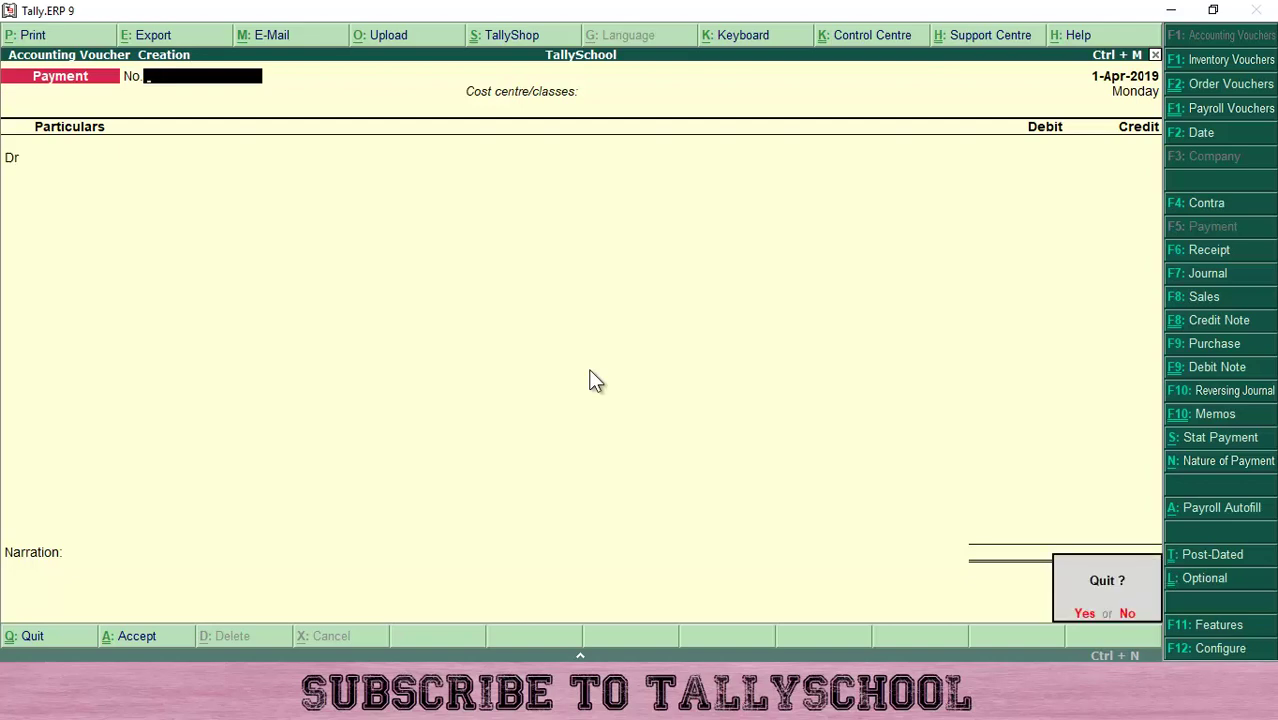
key("y")
type("dalTds")
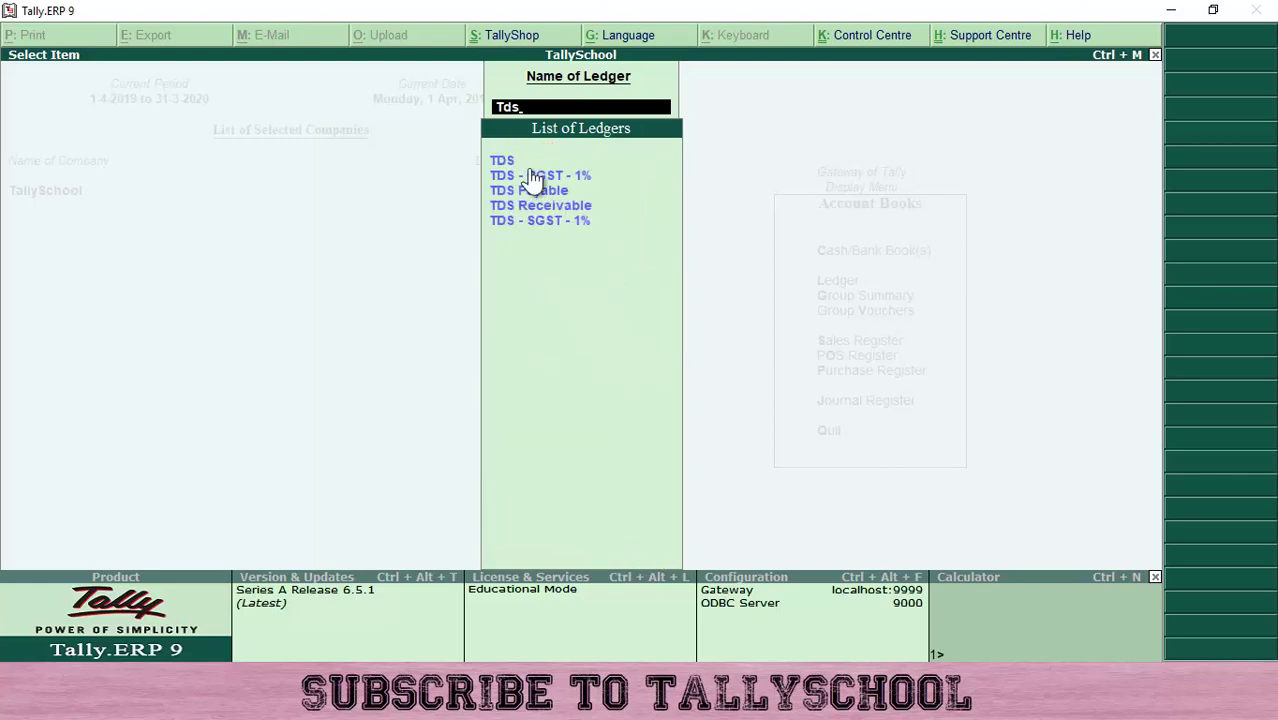
left_click(620, 167)
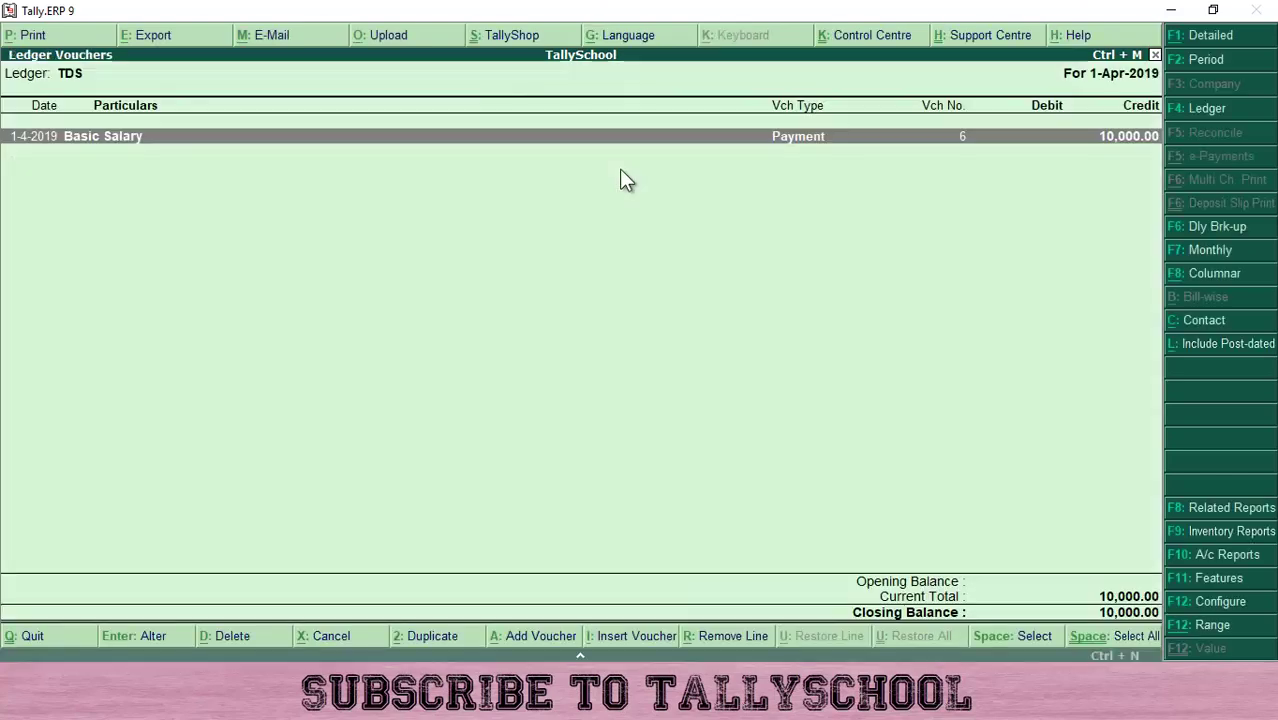
Open Basic Salary payment voucher No. 6, keeping its number, 1-Apr-2019 date and debit ledger.
key("Return")
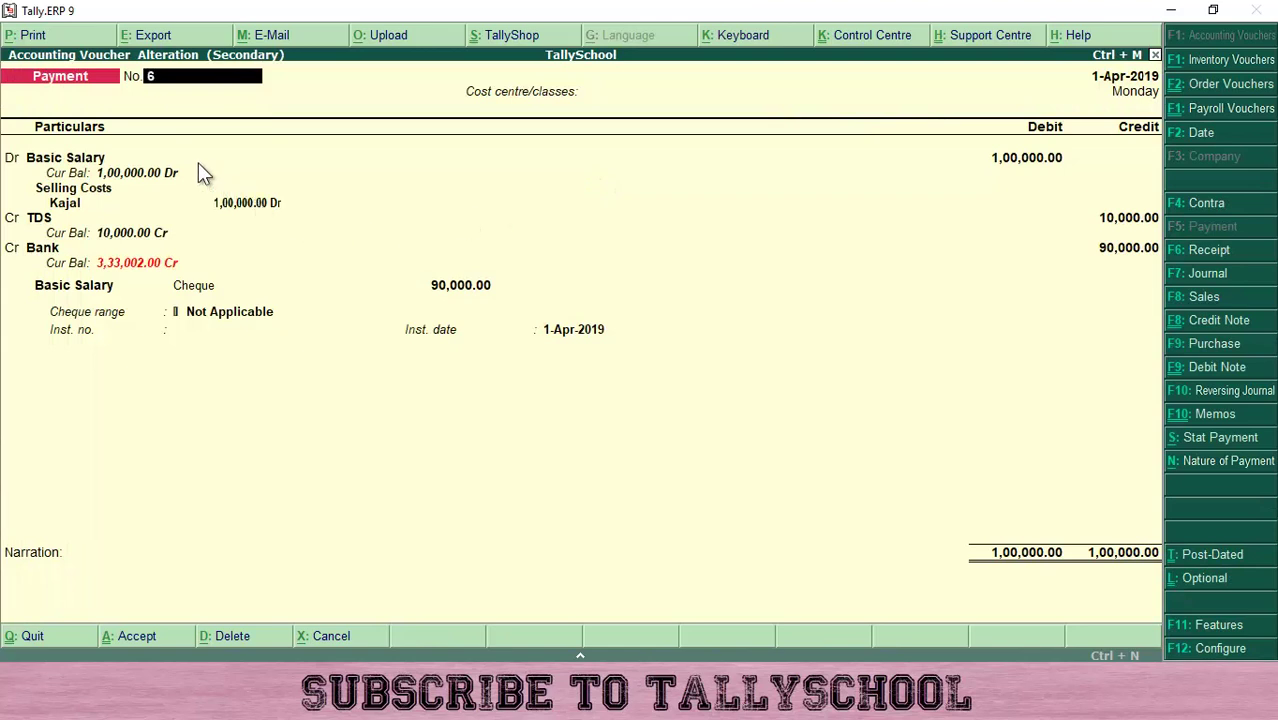
key("Return")
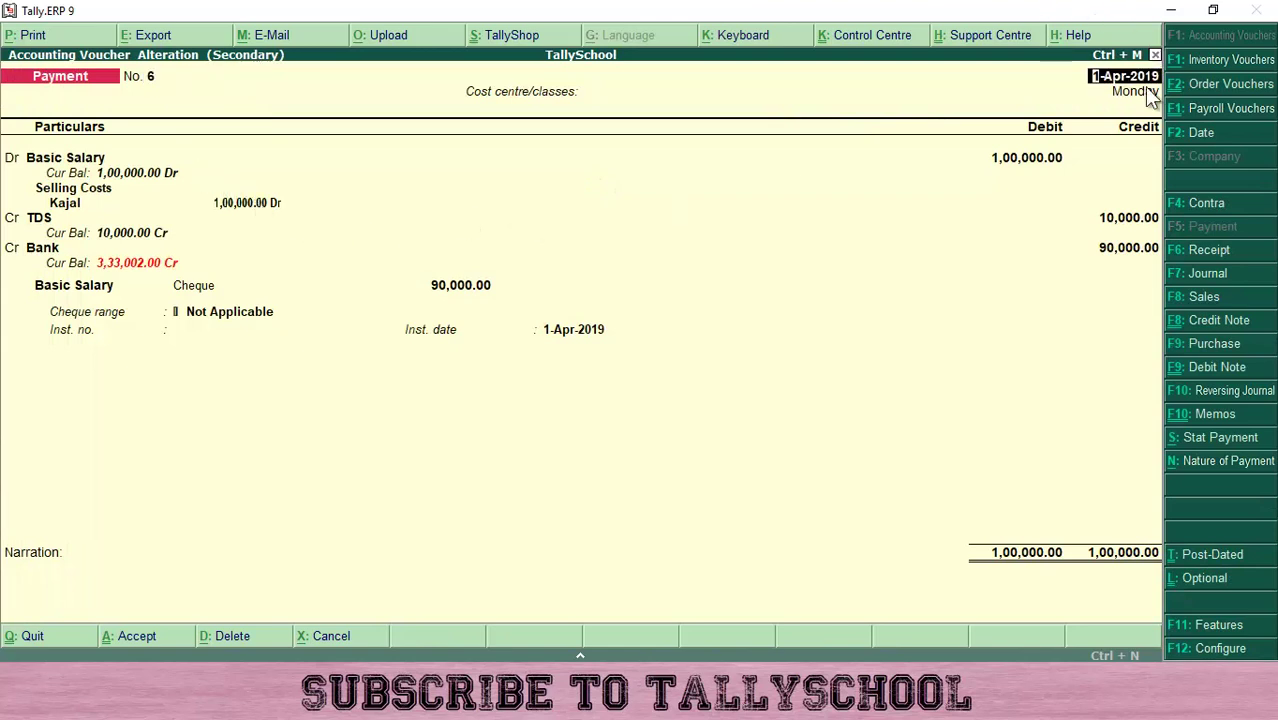
key("Return")
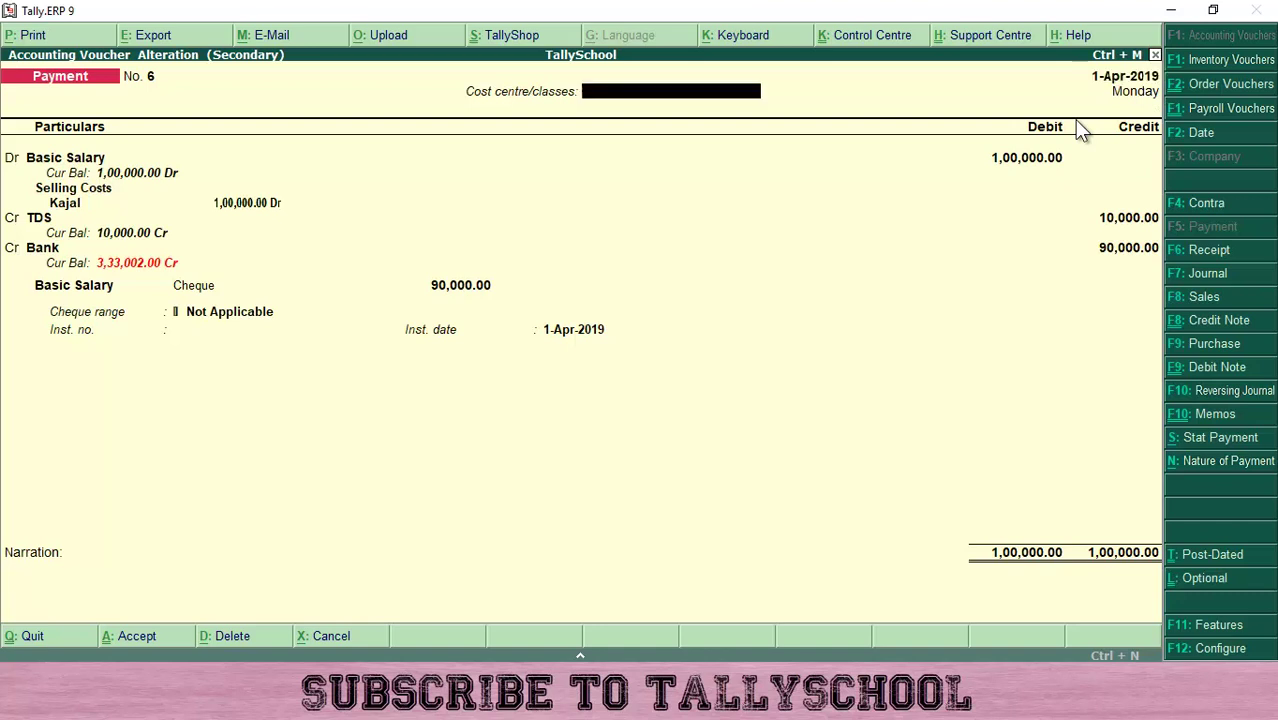
key("Return")
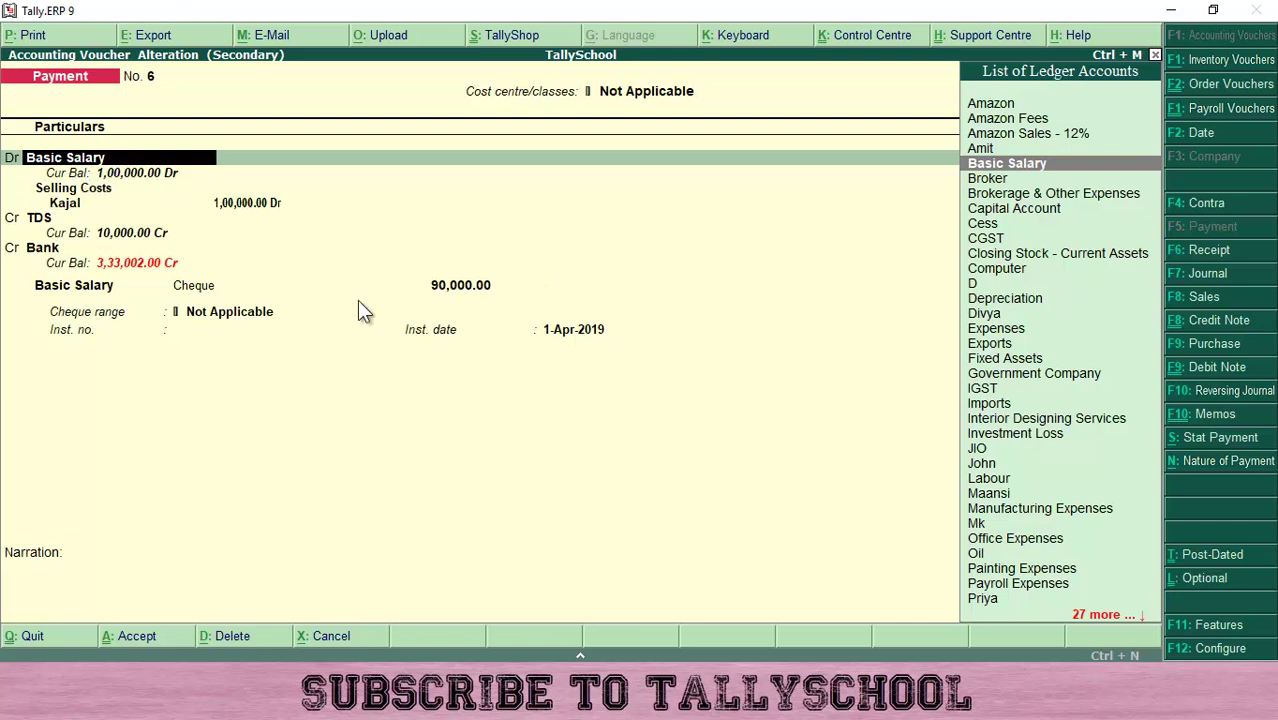
key("Return")
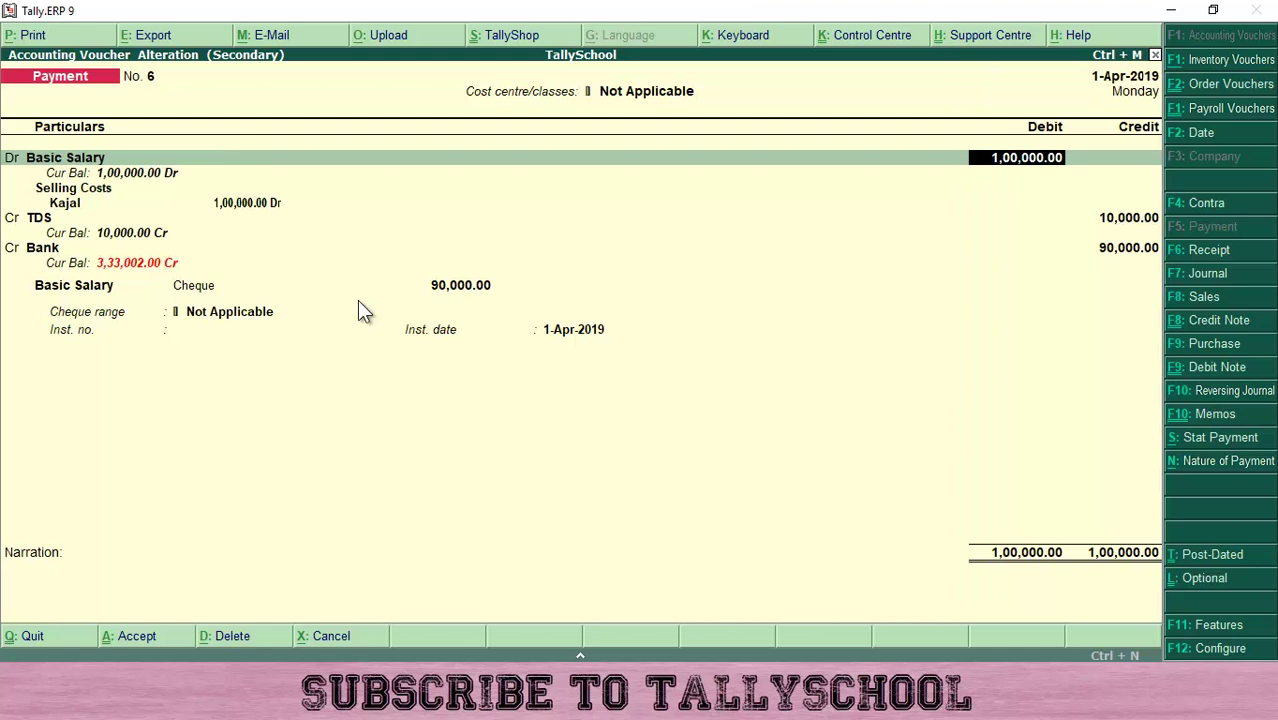
key("Return")
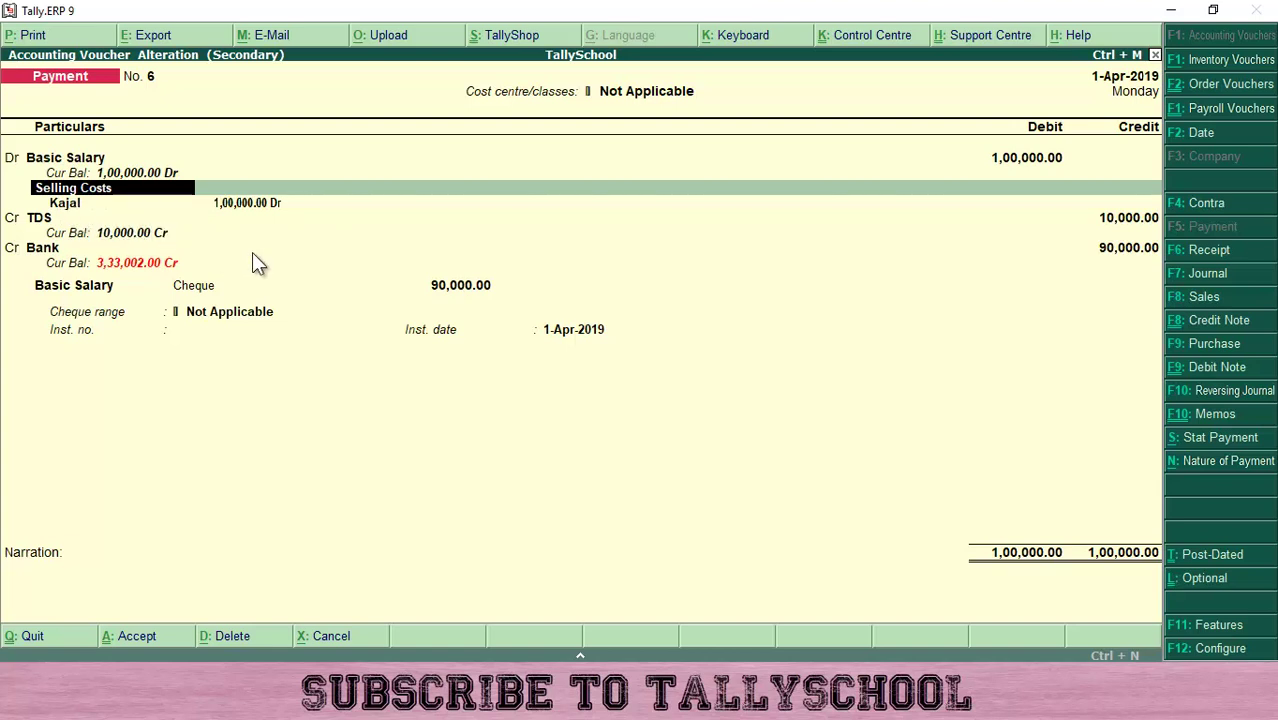
key("Return")
key("Return")
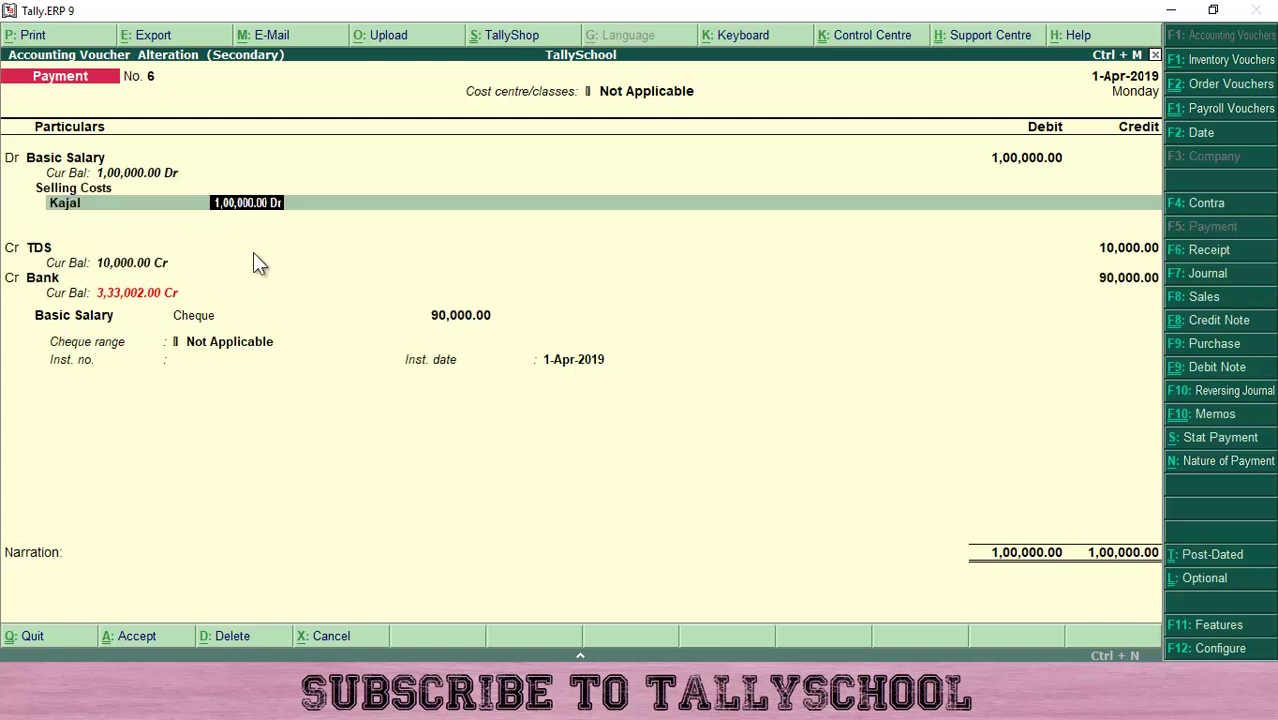
key("Return")
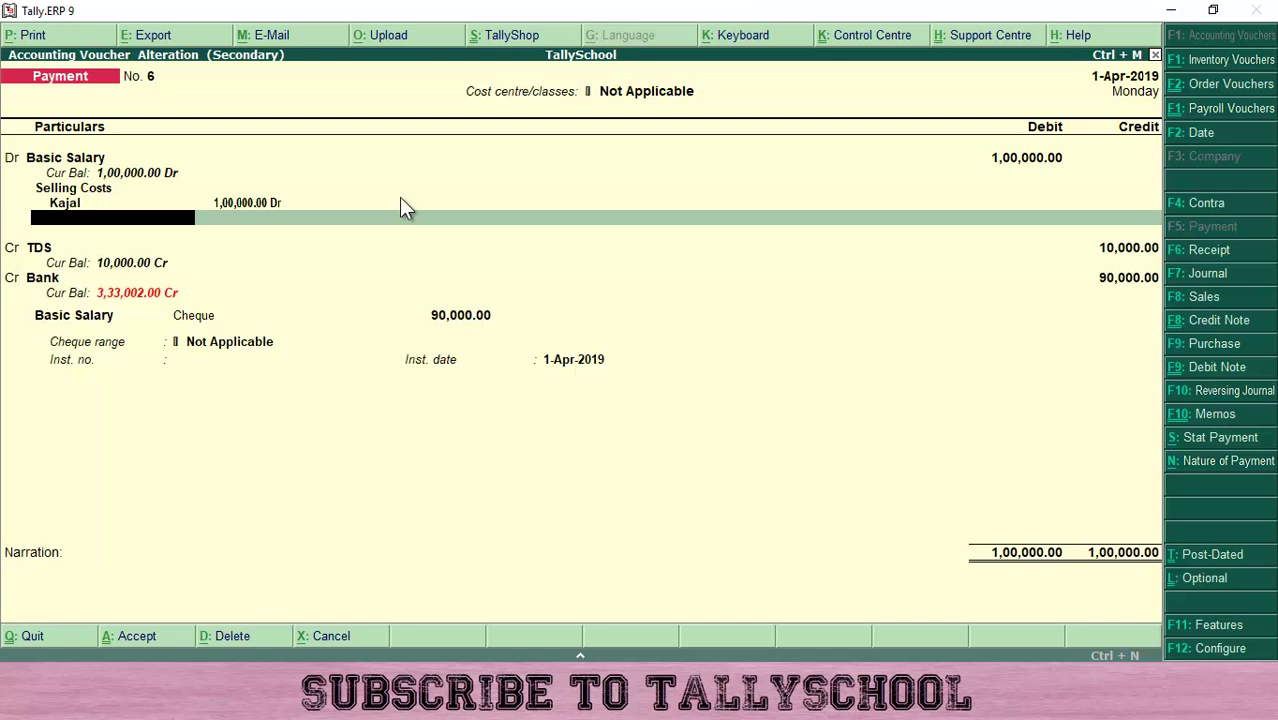
key("Return")
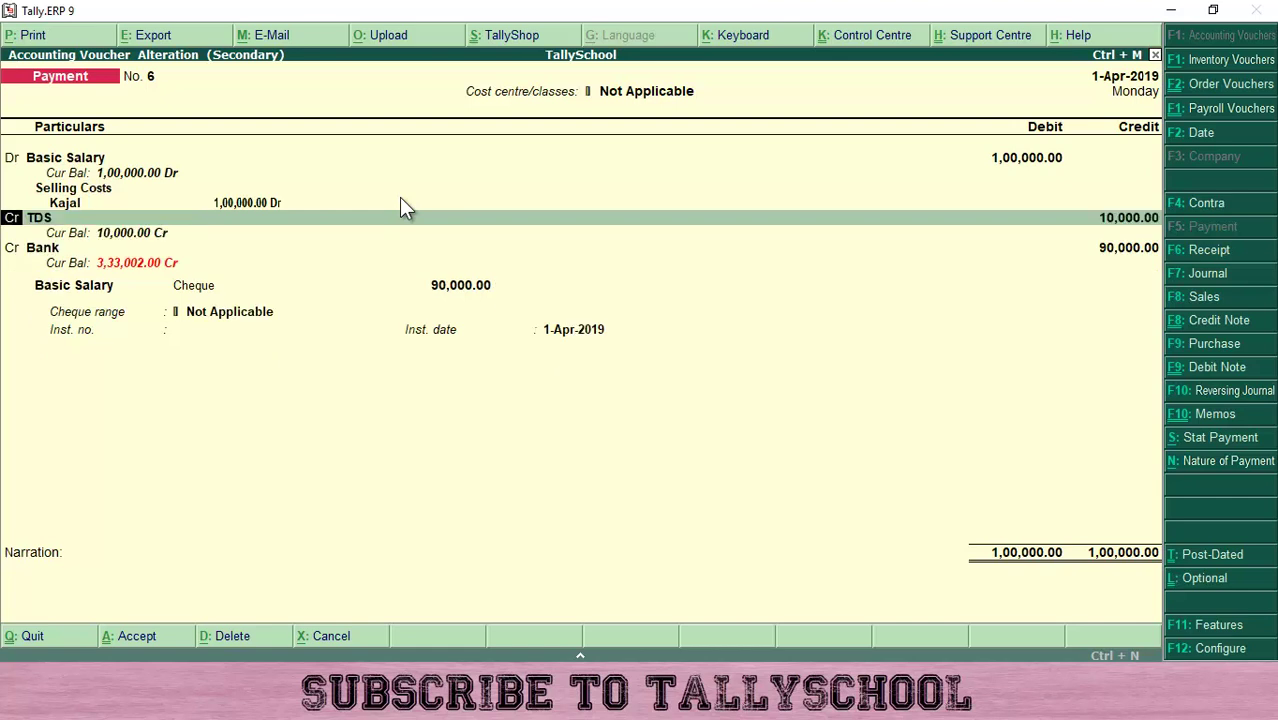
key("Return")
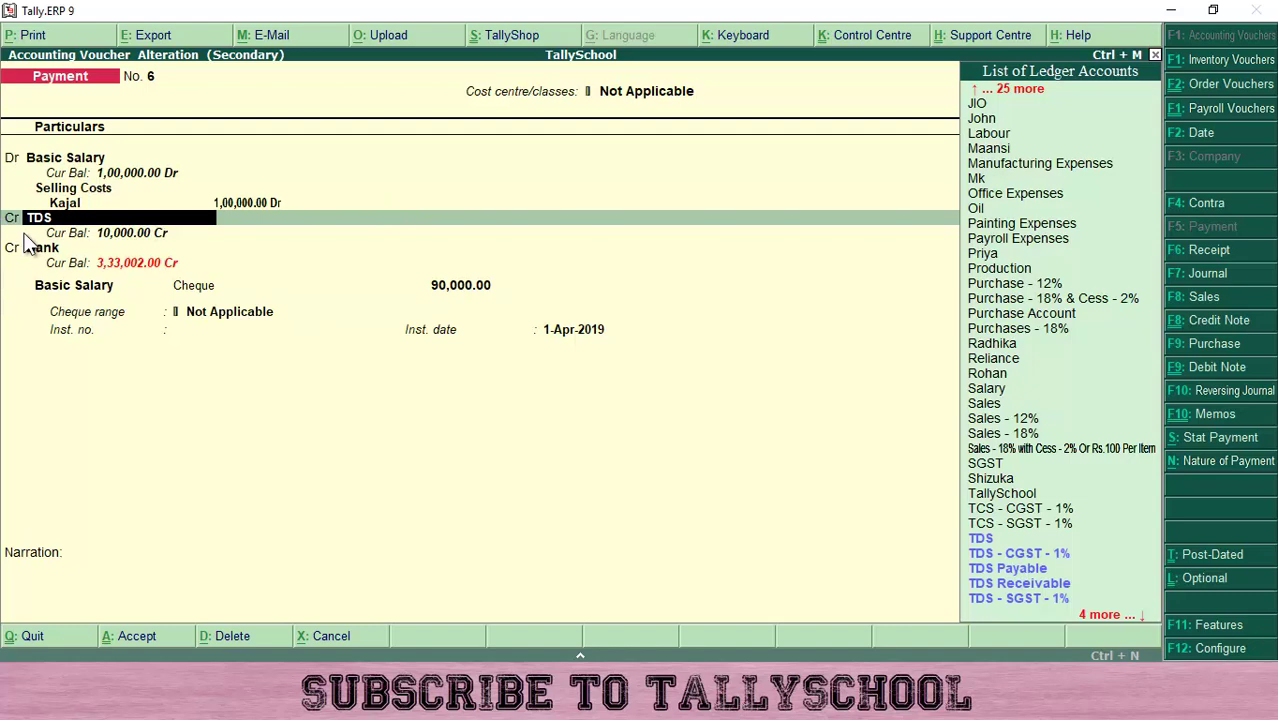
key("Return")
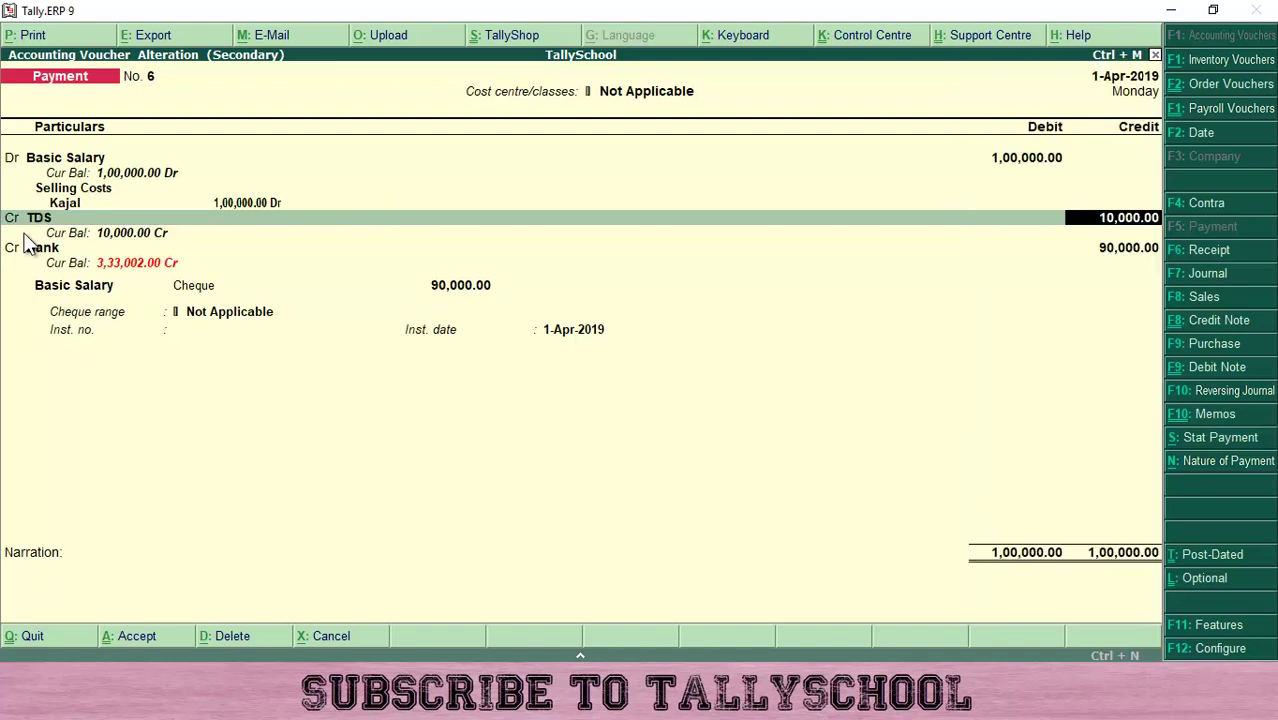
key("Return")
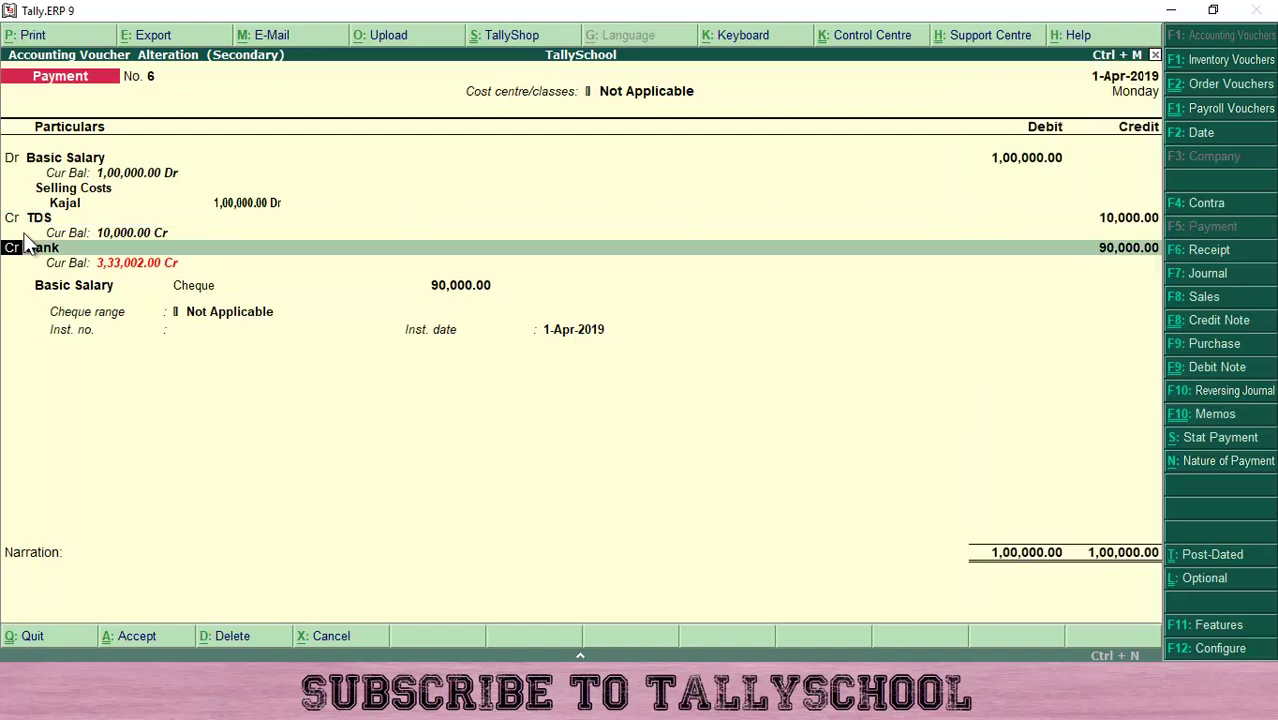
key("Return")
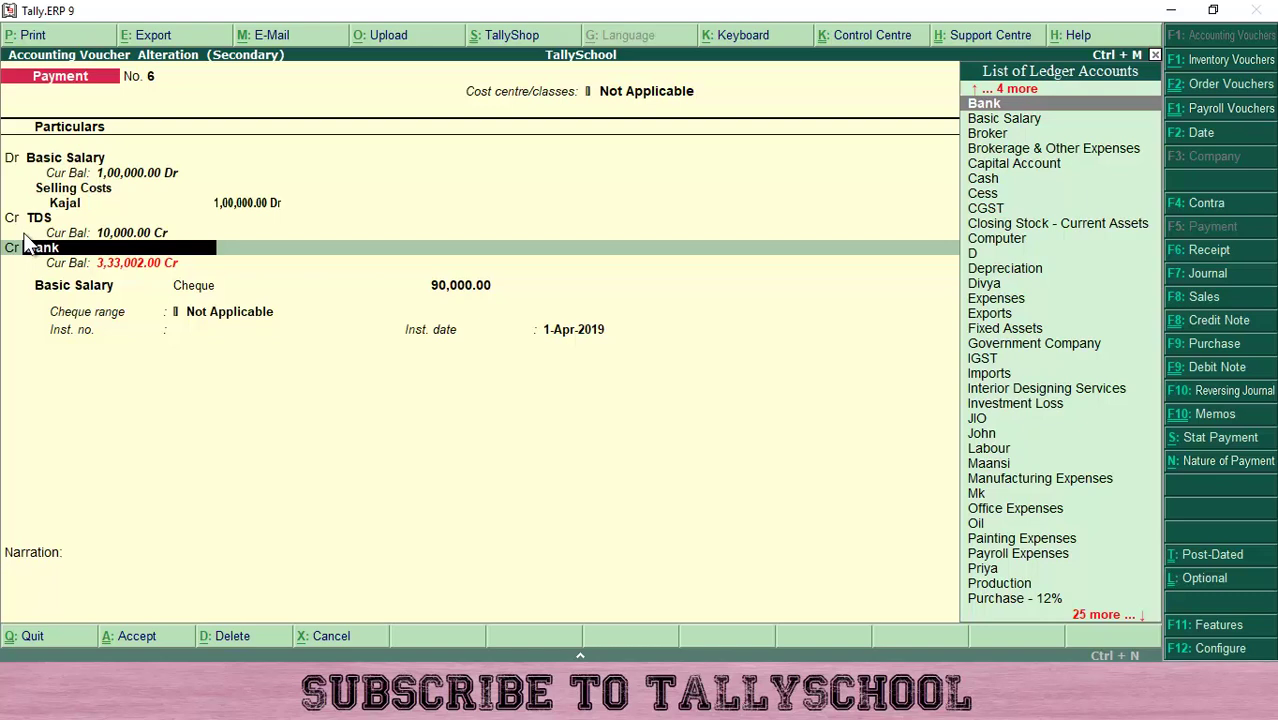
key("Return")
key("Return")
key("Return")
key("Return")
key("Return")
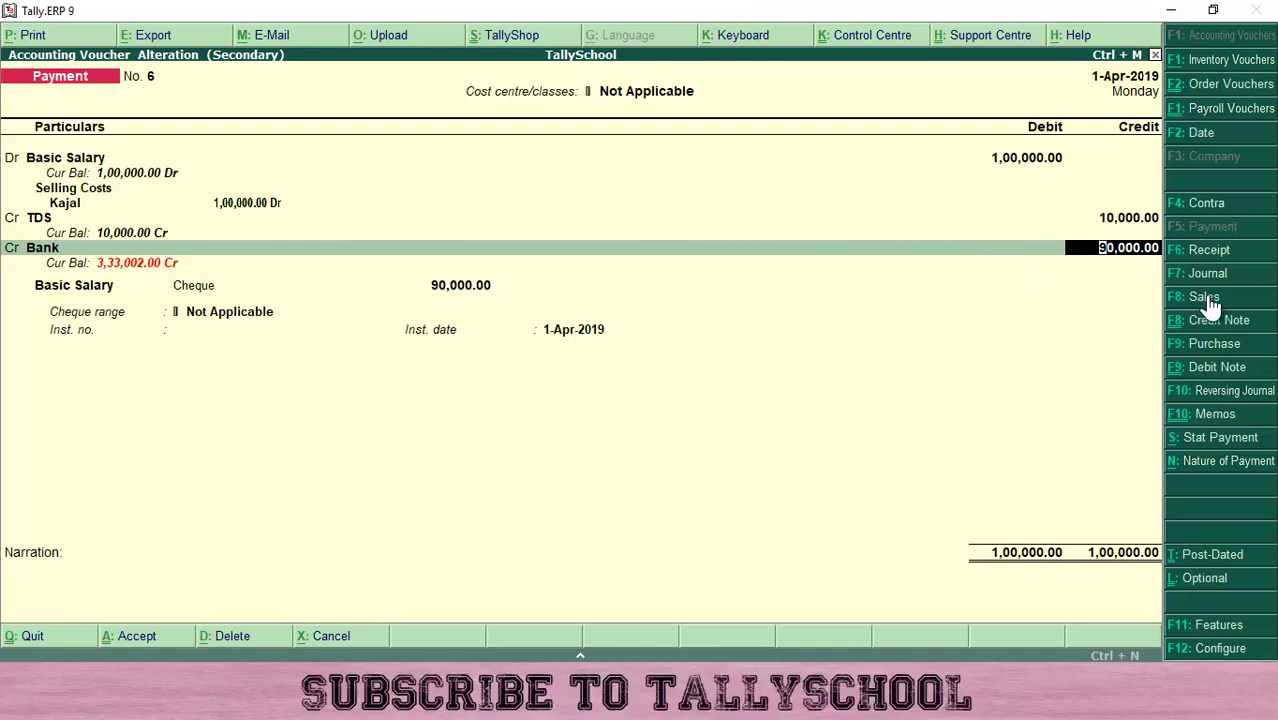
Give the 90,000.00 Bank cheque instrument number 123456, save voucher No. 6, and close the TDS report.
key("Return")
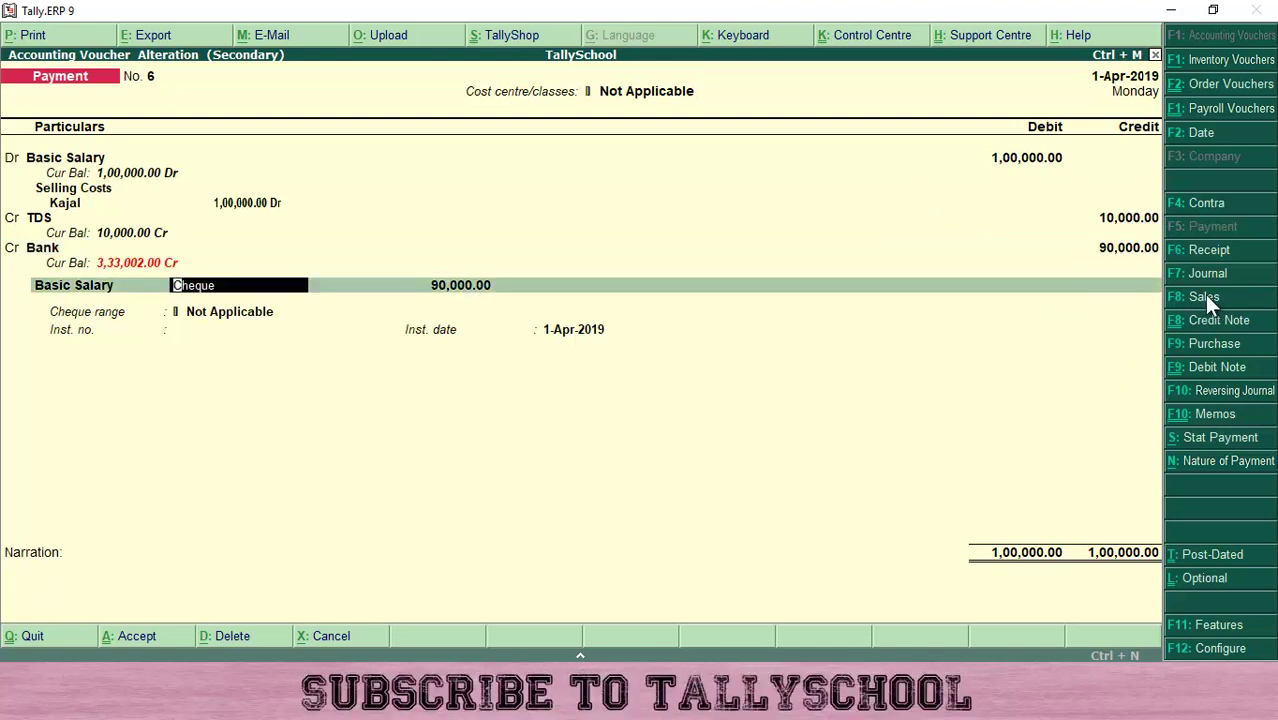
key("Return")
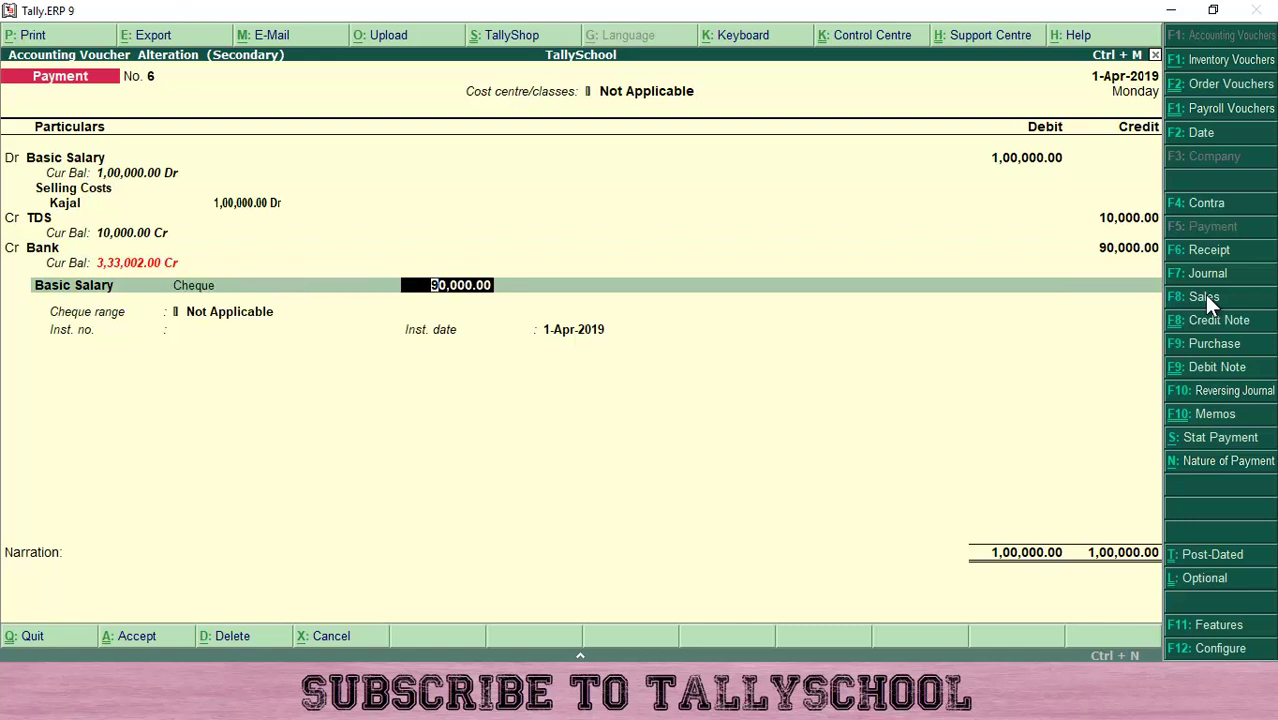
key("Return")
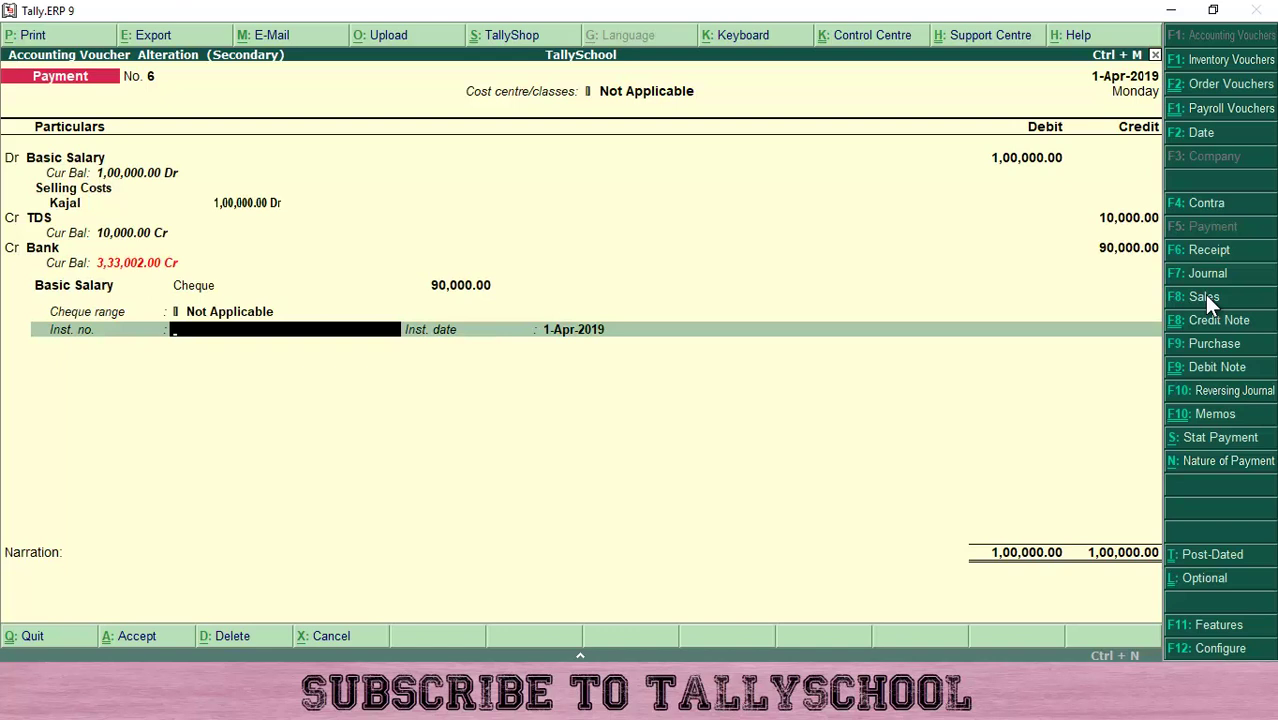
type("123456")
key("Return")
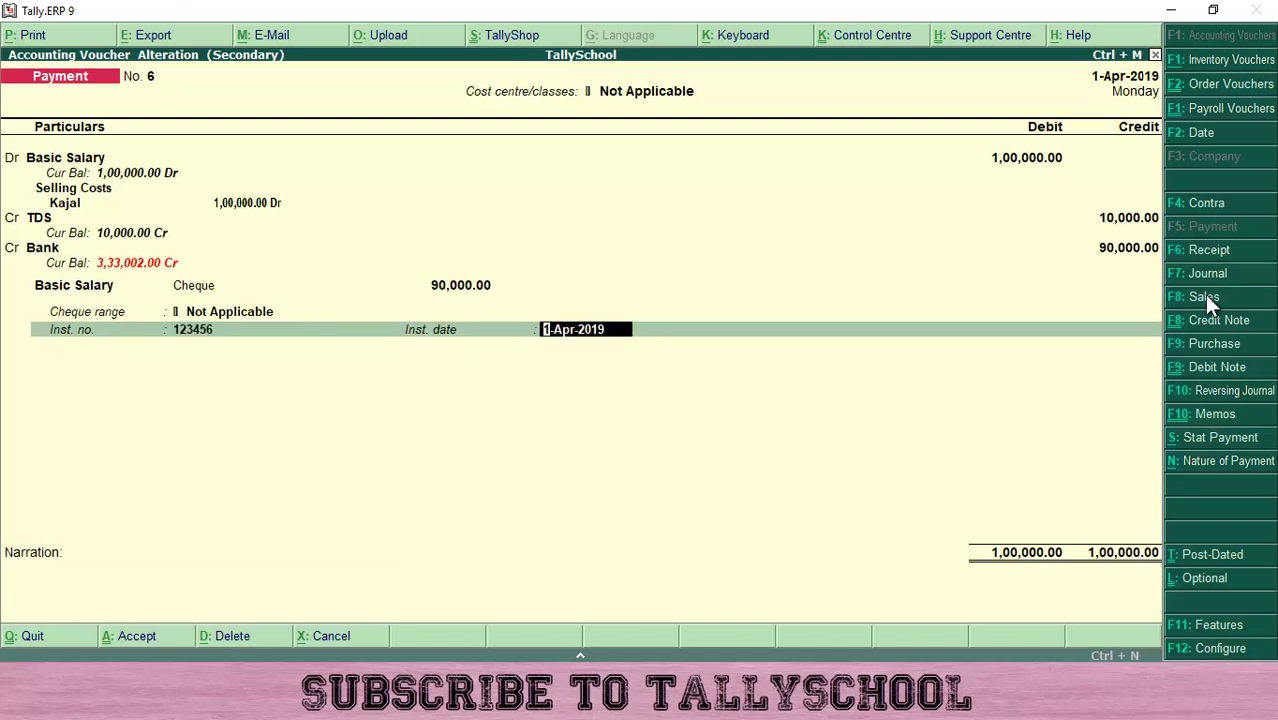
key("Return")
key("Return")
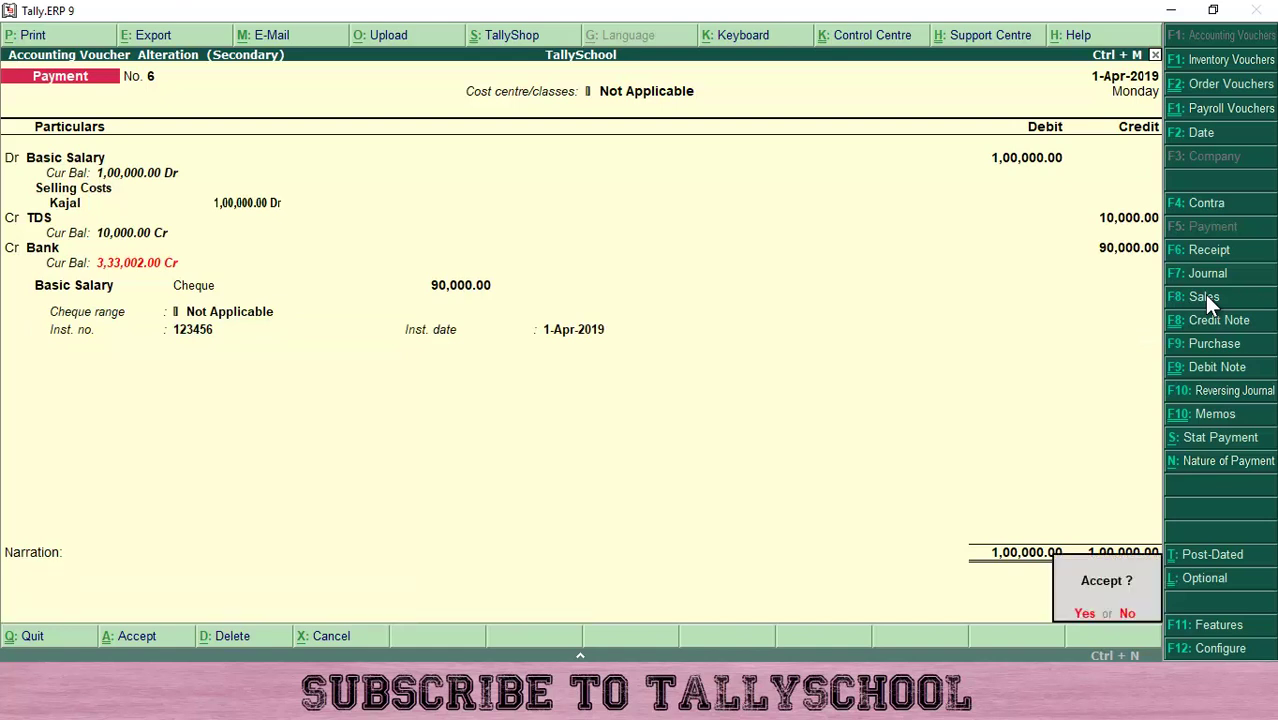
key("Return")
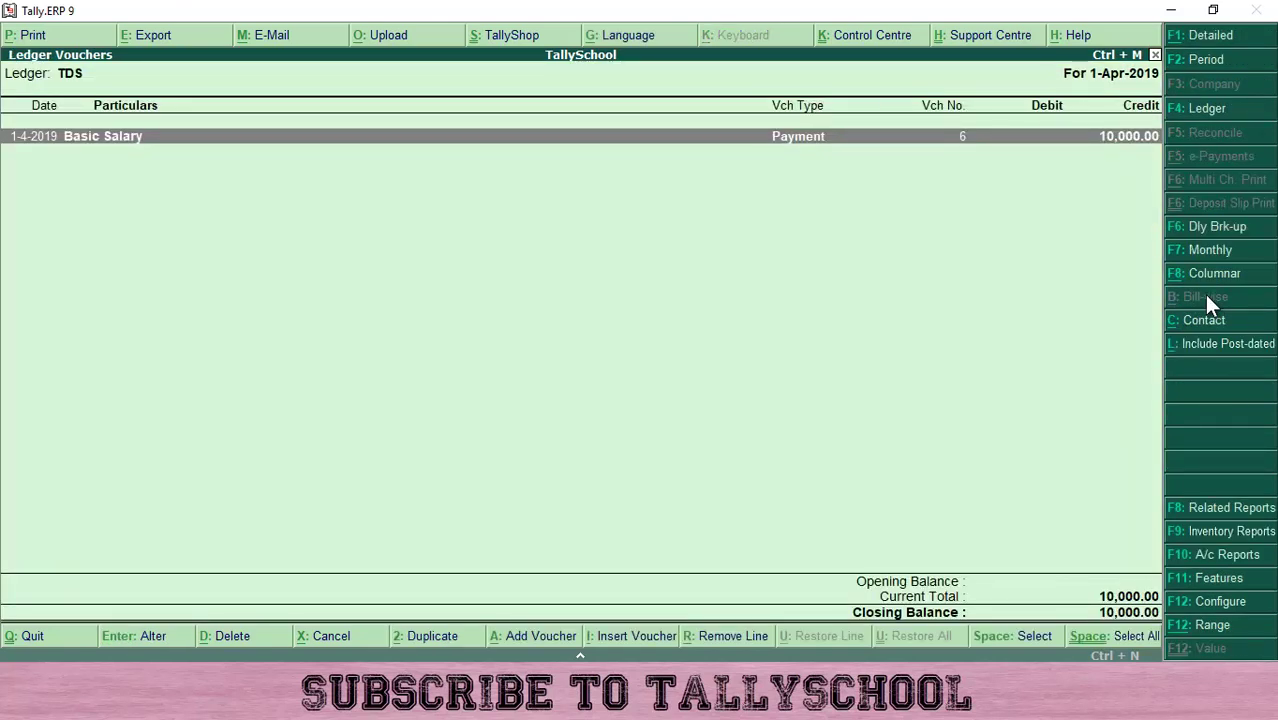
key("Escape")
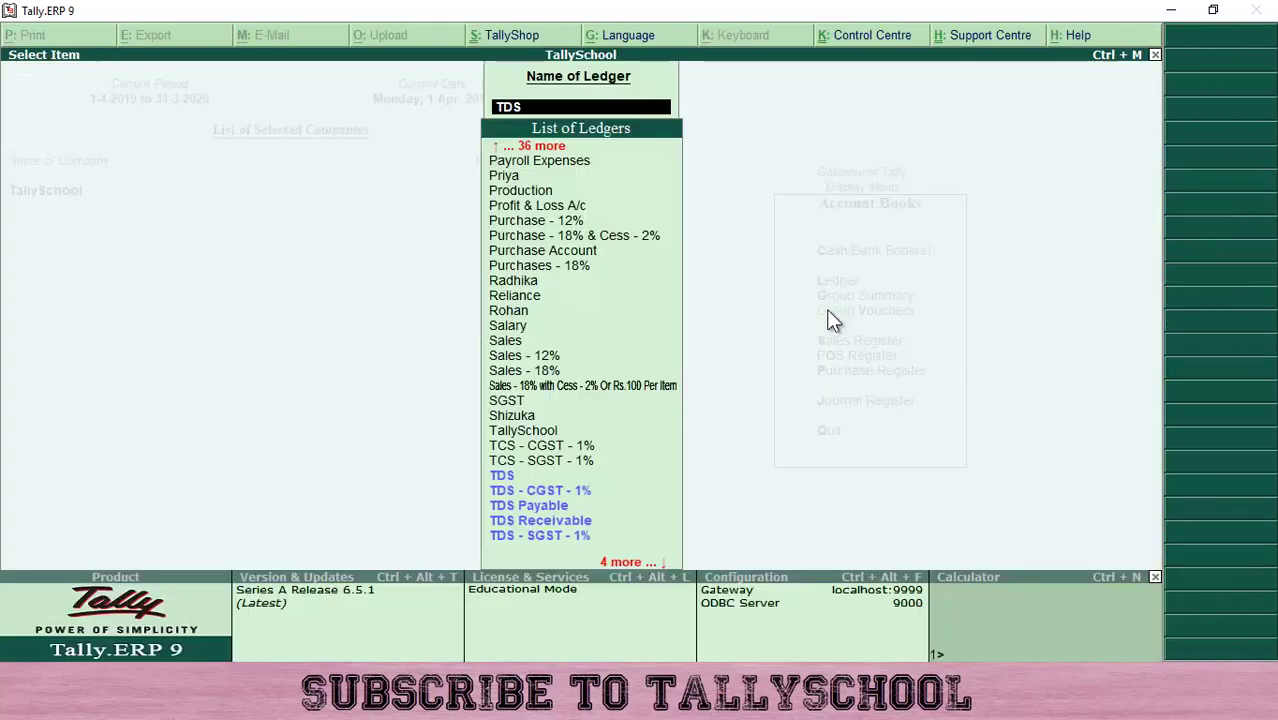